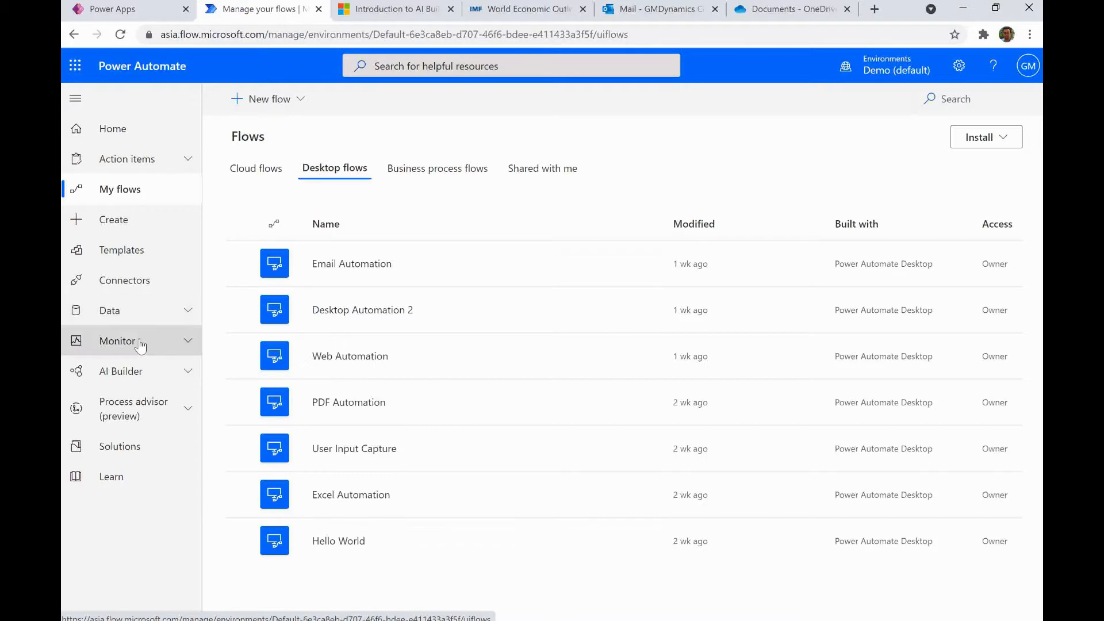
- Review the cloud flow activity under the Notifications, Failures and All Activity filters
left_click(144, 375)
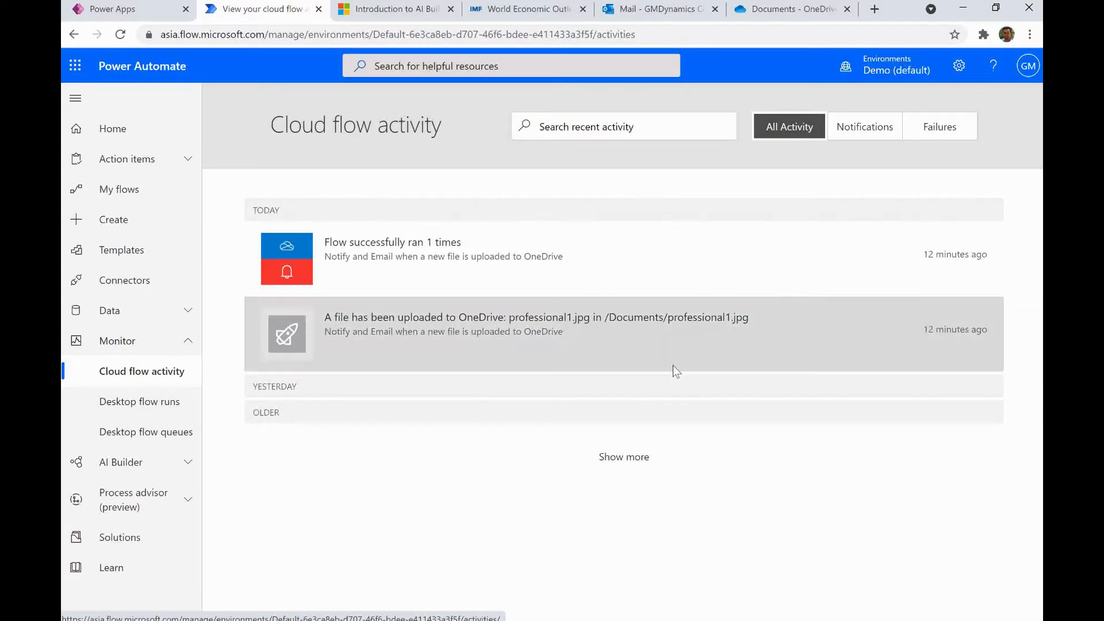
left_click(845, 130)
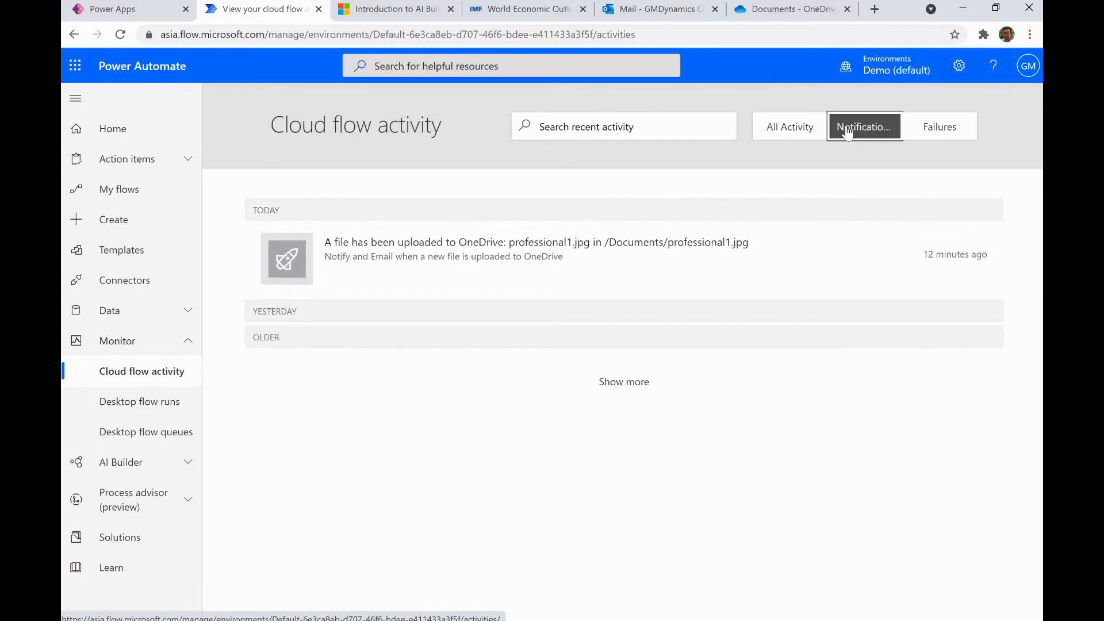
left_click(908, 130)
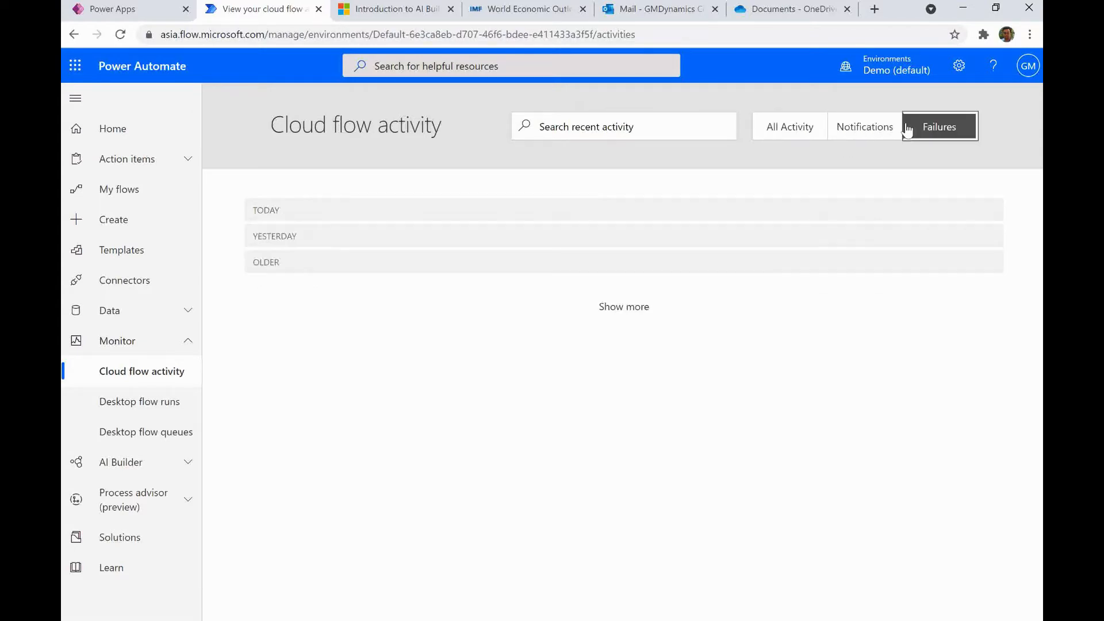
left_click(796, 128)
left_click(847, 134)
left_click(789, 129)
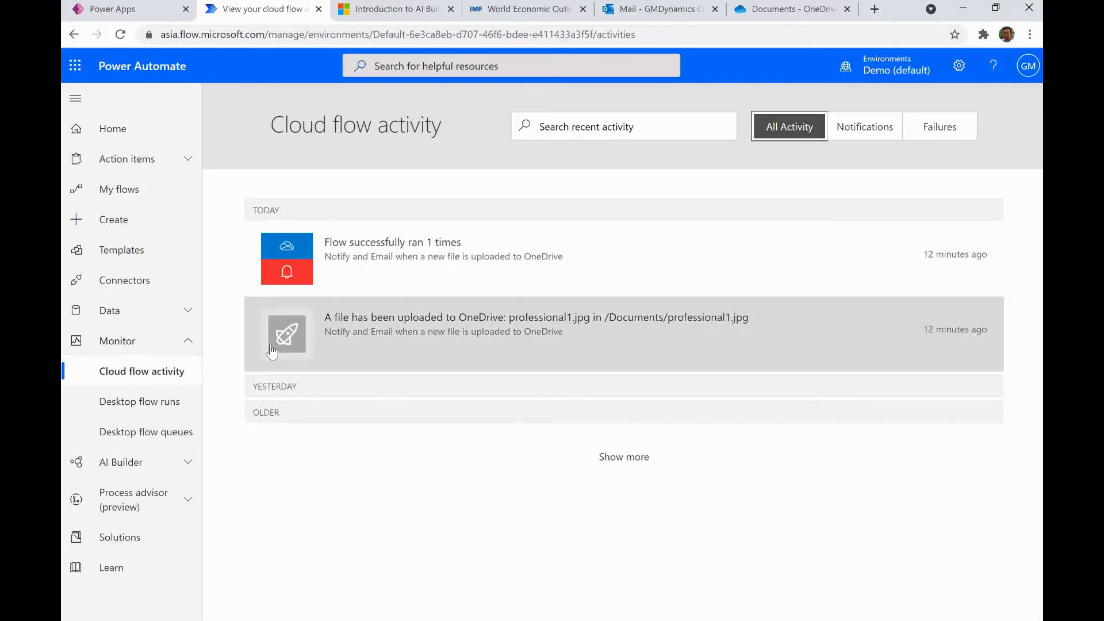
- Review the desktop flow runs and the desktop flow run queues, and turn on auto refresh
left_click(171, 402)
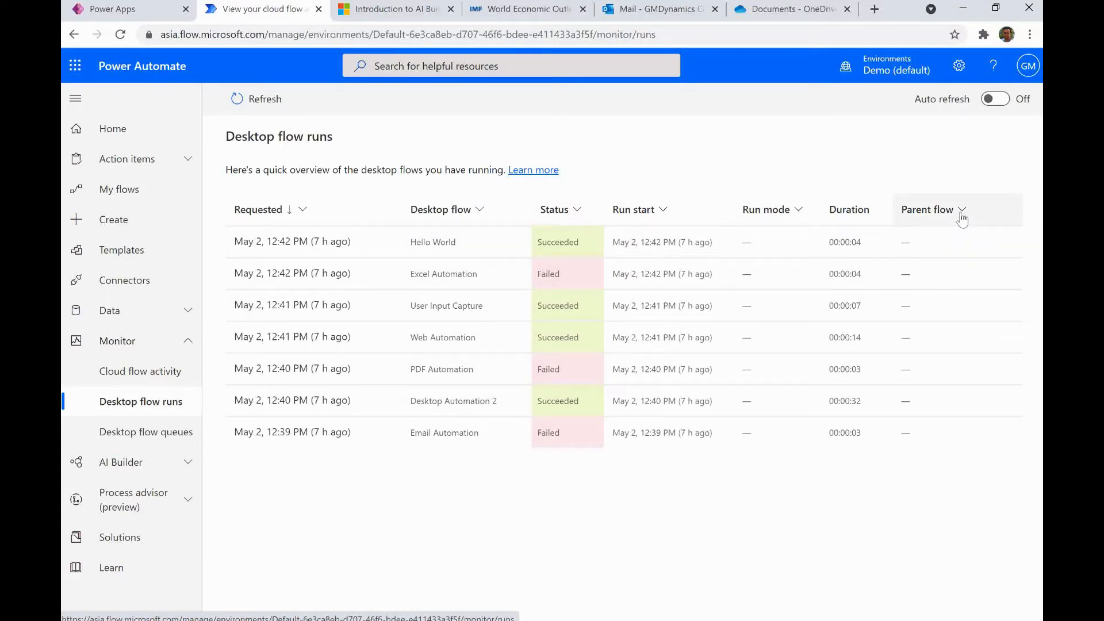
left_click(65, 435)
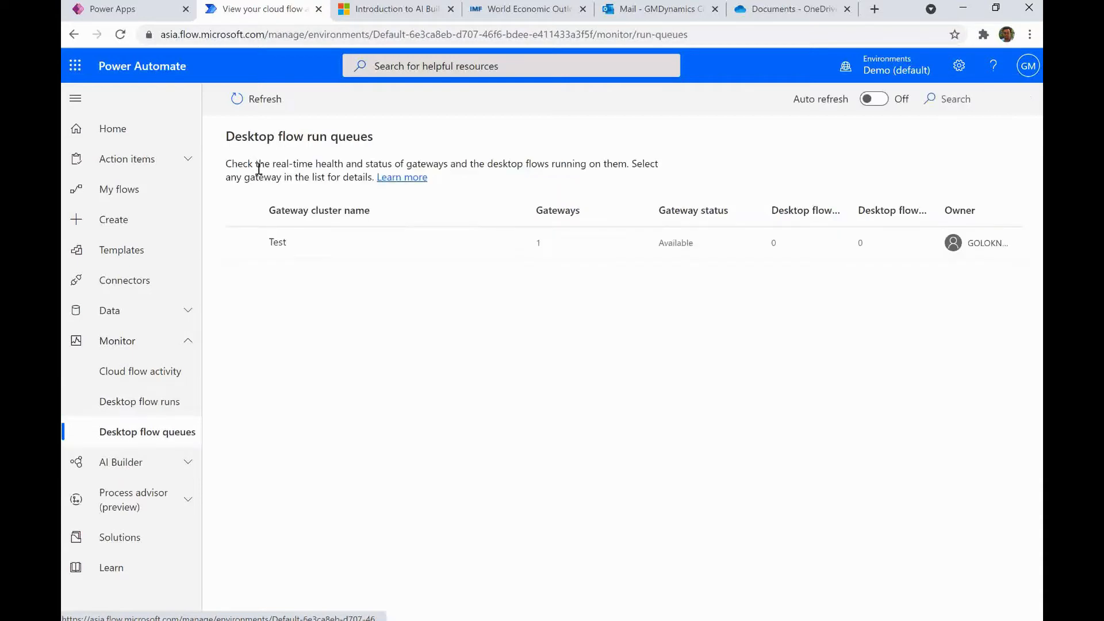
mouse_move(259, 165)
left_mouse_down()
mouse_move(665, 165)
mouse_move(317, 168)
mouse_move(326, 181)
left_mouse_up()
left_click(327, 181)
left_click(874, 98)
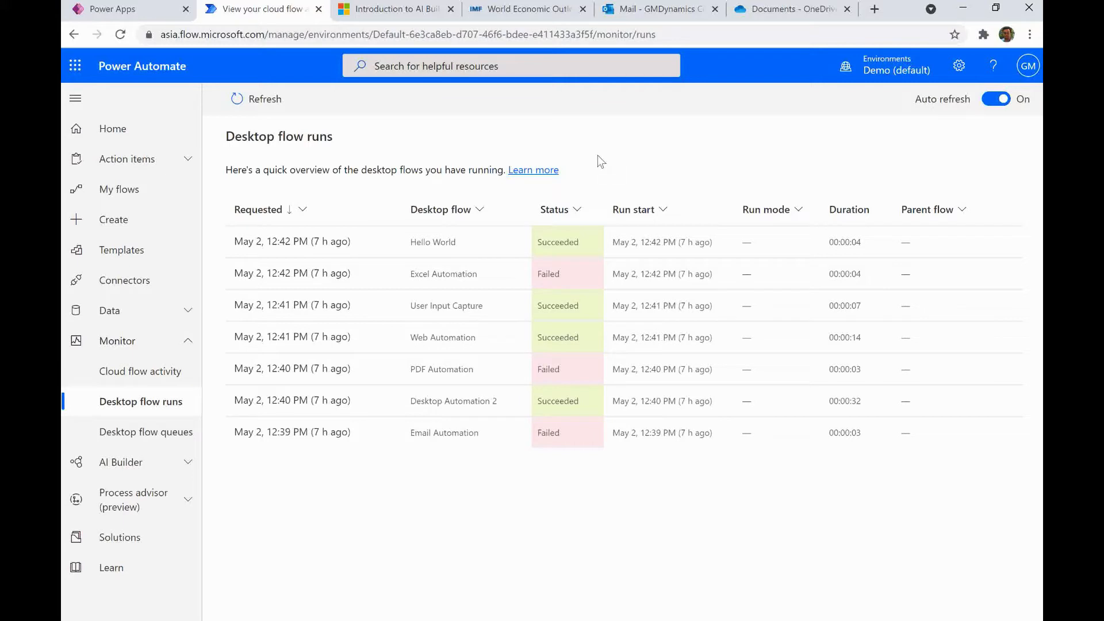
- Look over the Process advisor's options for building a process and its list of existing processes
left_click(184, 506)
scroll(187, 442, "down", 1)
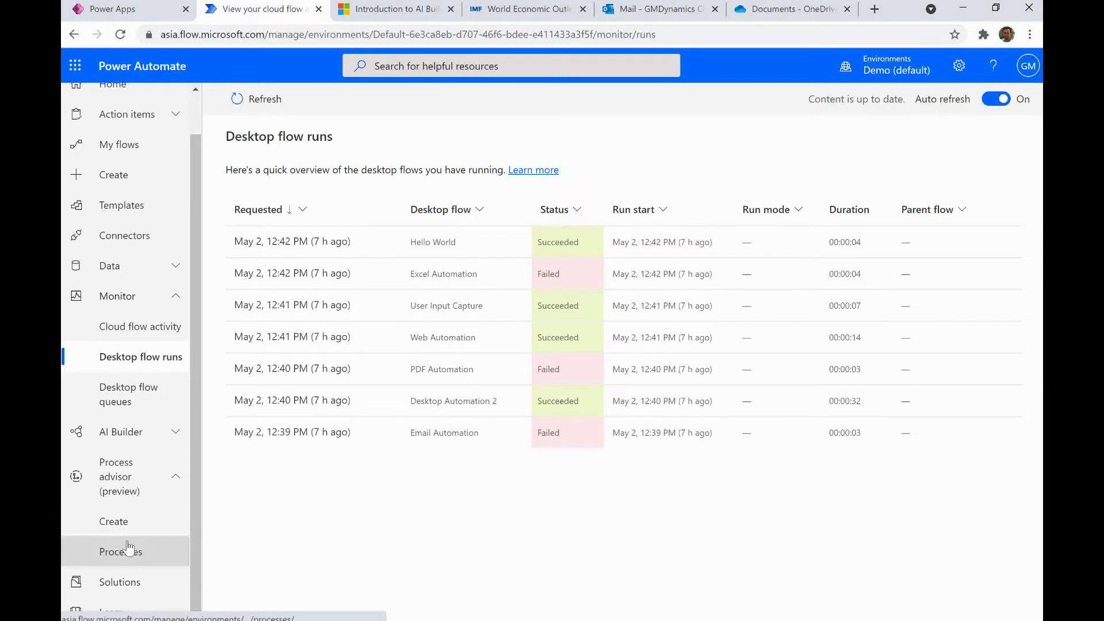
left_click(167, 522)
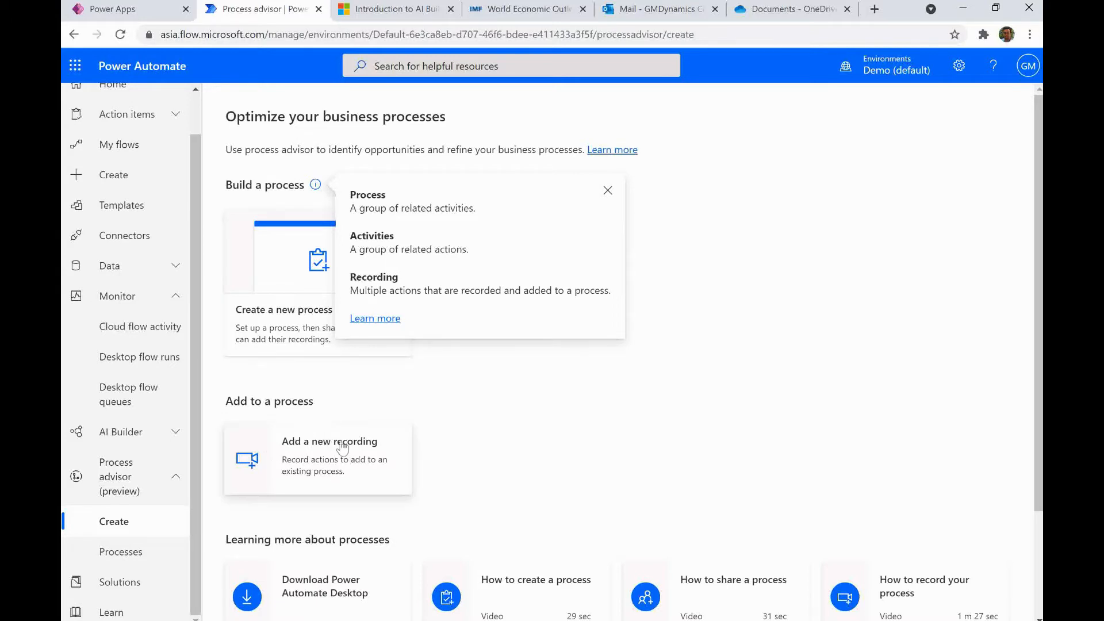
left_click(120, 553)
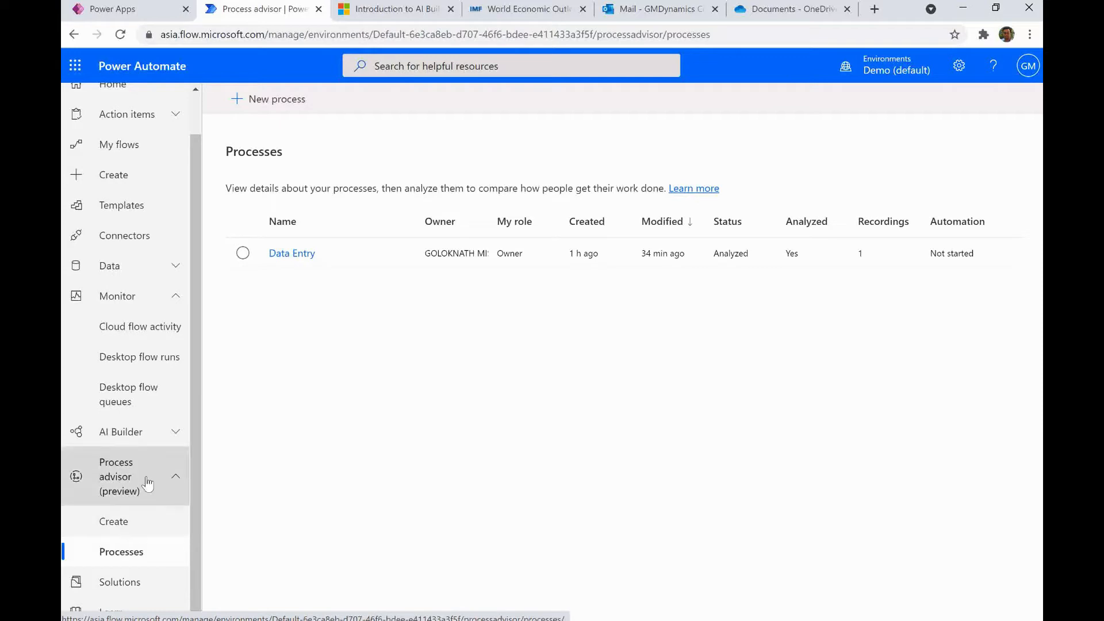
- Open the Process Mining solution from the list of solutions
left_click(133, 583)
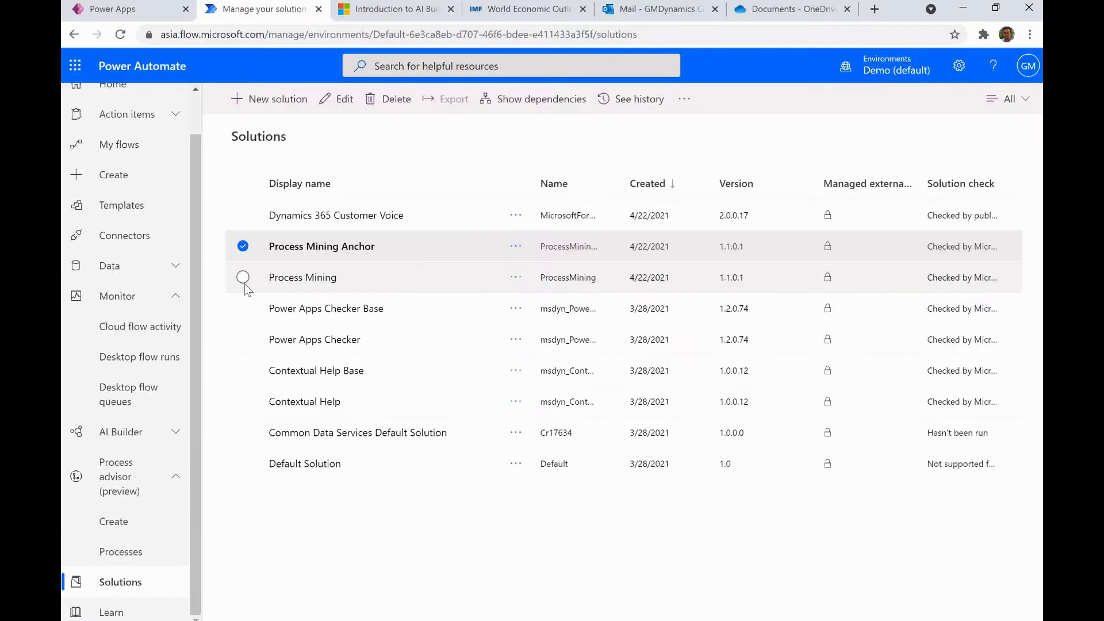
left_click(243, 277)
left_click(243, 246)
left_click(243, 277)
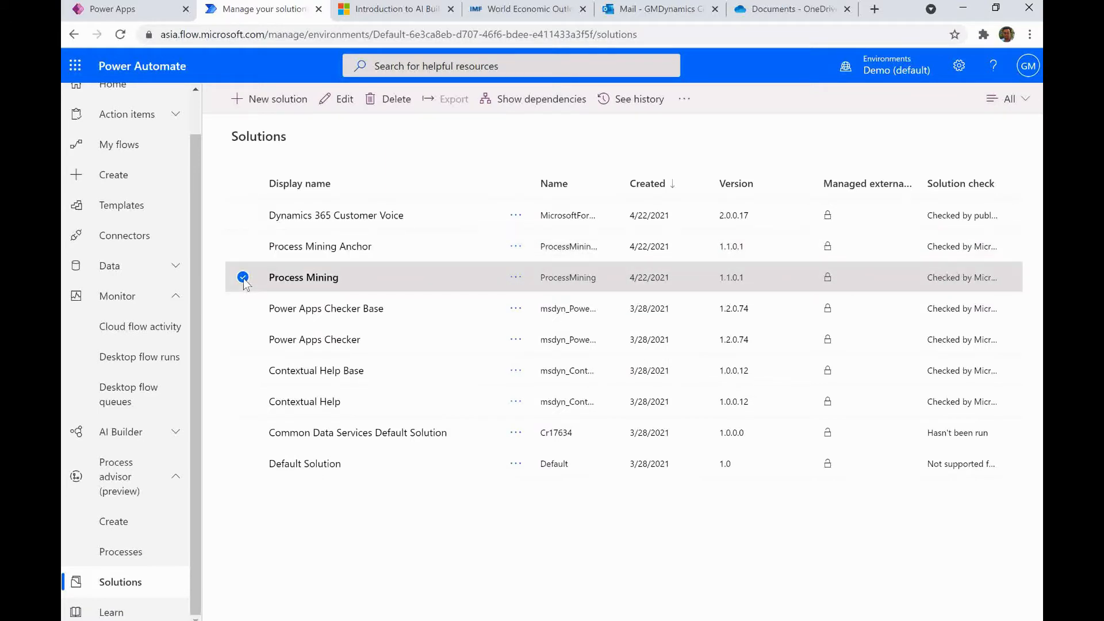
left_click(318, 280)
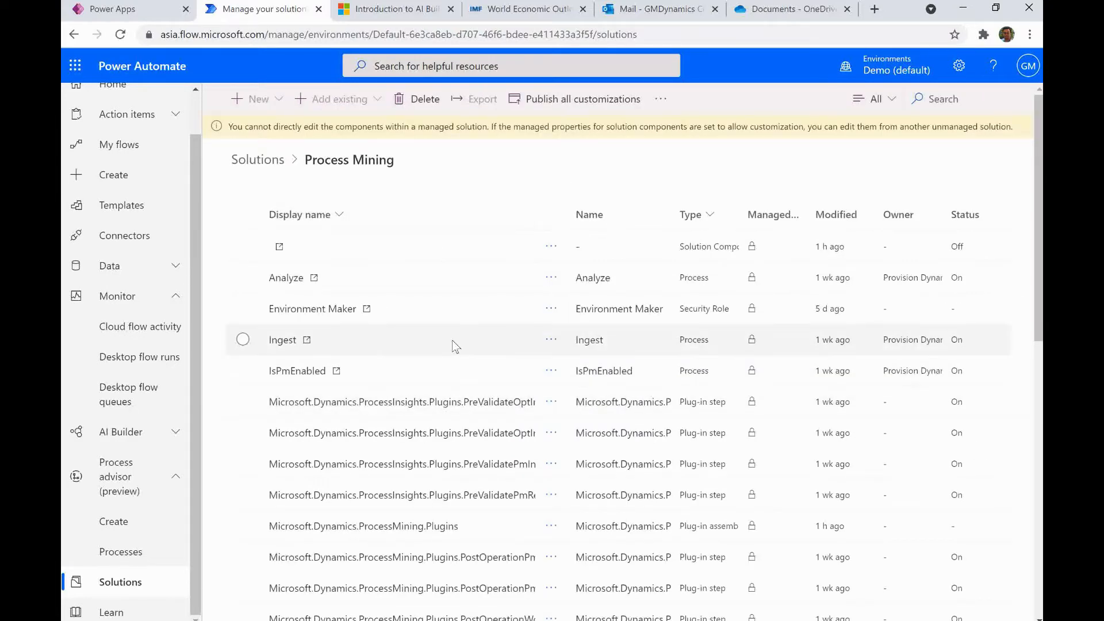
- Examine the Process Mining solution's components, including its plug-in steps and tables, and return to the solutions list
scroll(452, 340, "down", 10)
scroll(452, 340, "up", 10)
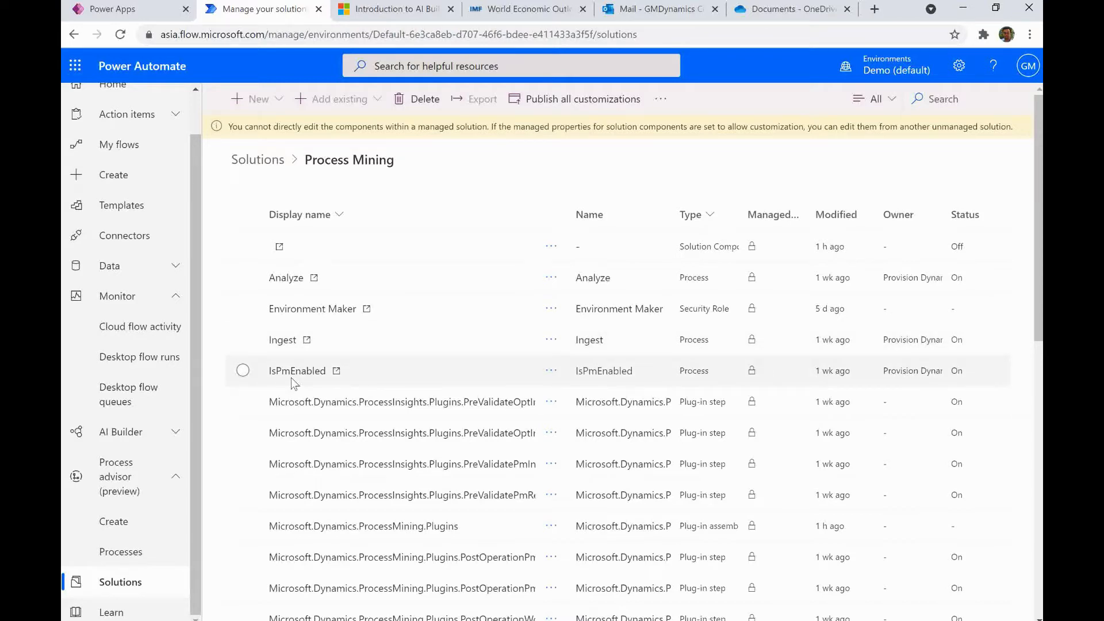
scroll(702, 378, "down", 3)
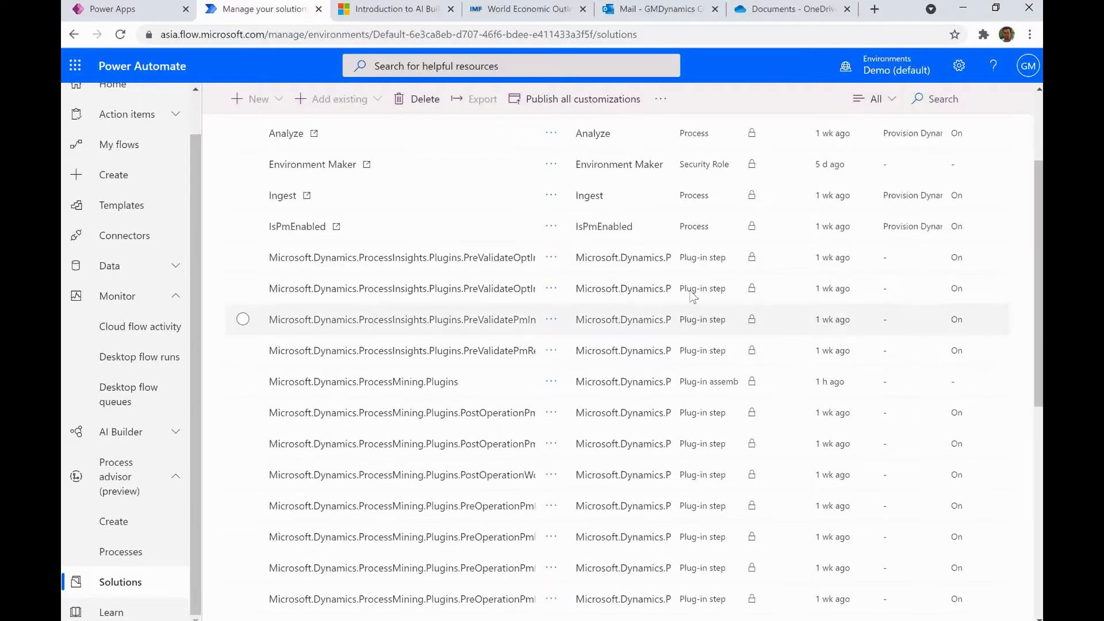
scroll(723, 453, "down", 1)
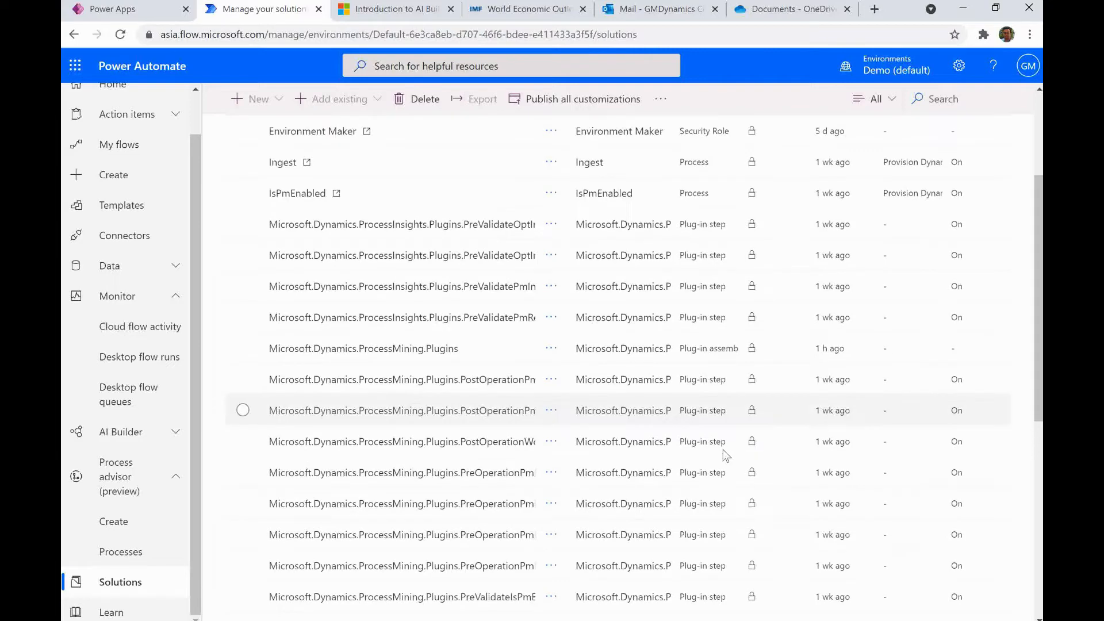
scroll(723, 455, "down", 5)
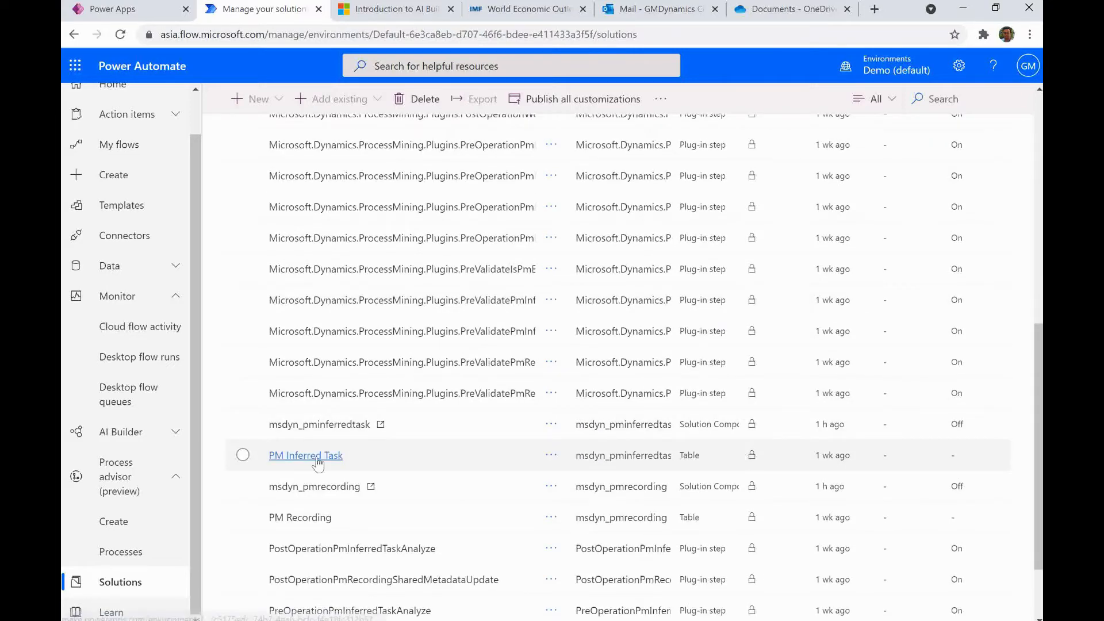
scroll(318, 463, "down", 1)
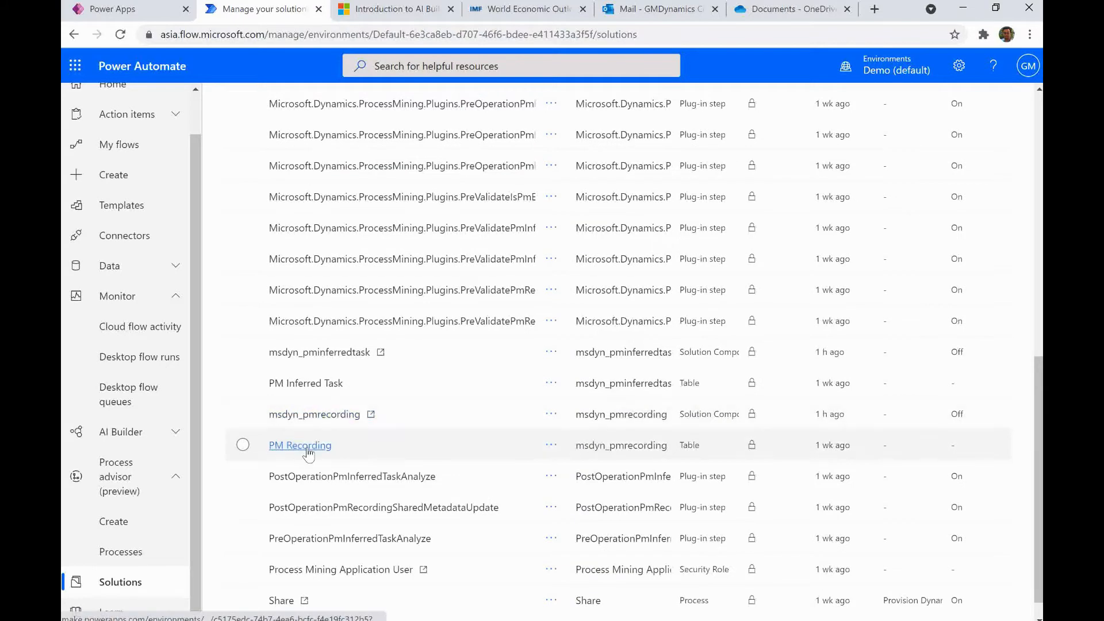
scroll(318, 454, "down", 1)
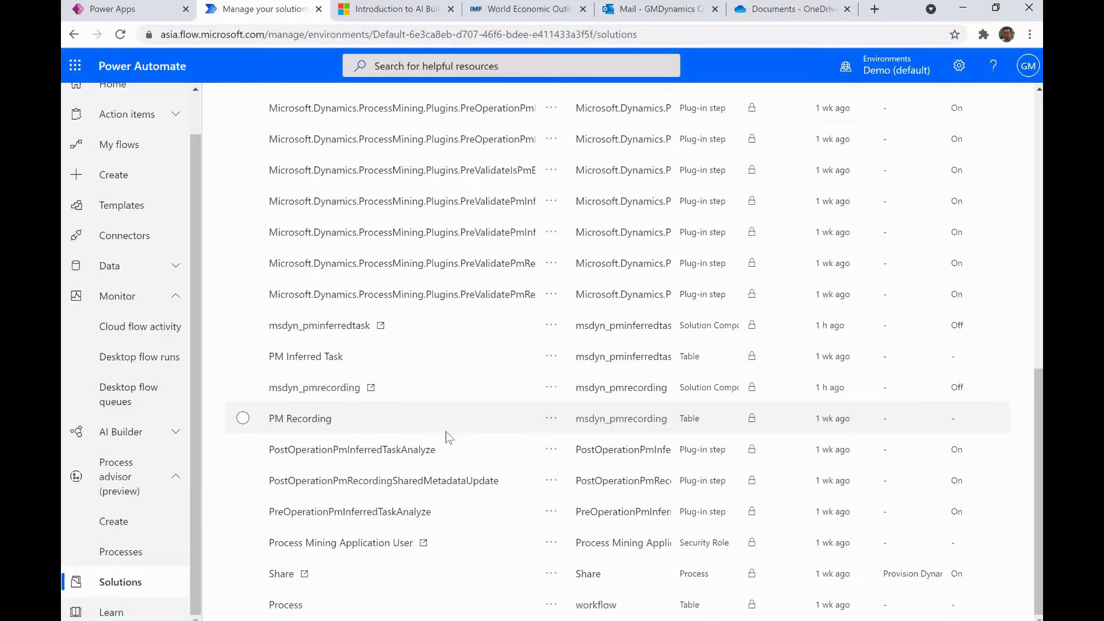
left_click(288, 607)
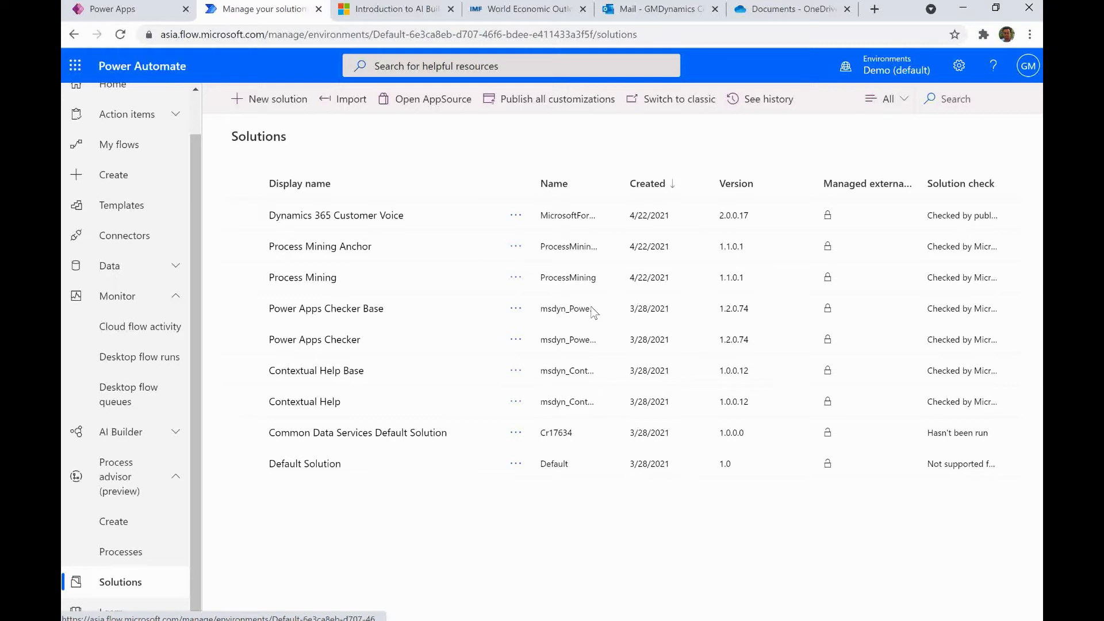
left_click(592, 277)
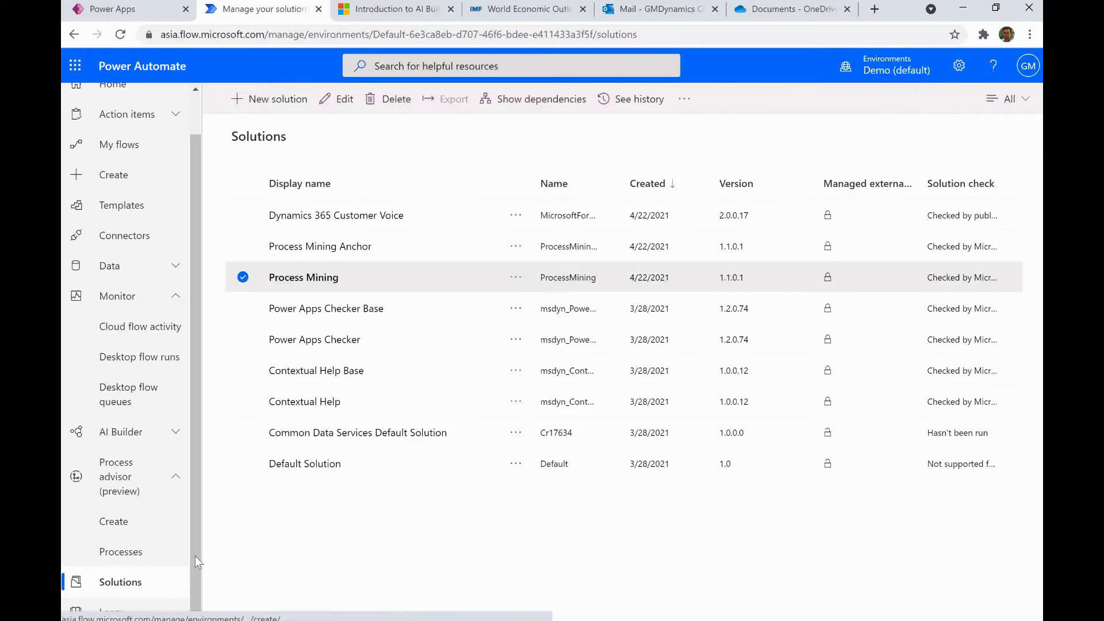
- Create a new Process advisor process named "Invoice Process"
left_click(113, 521)
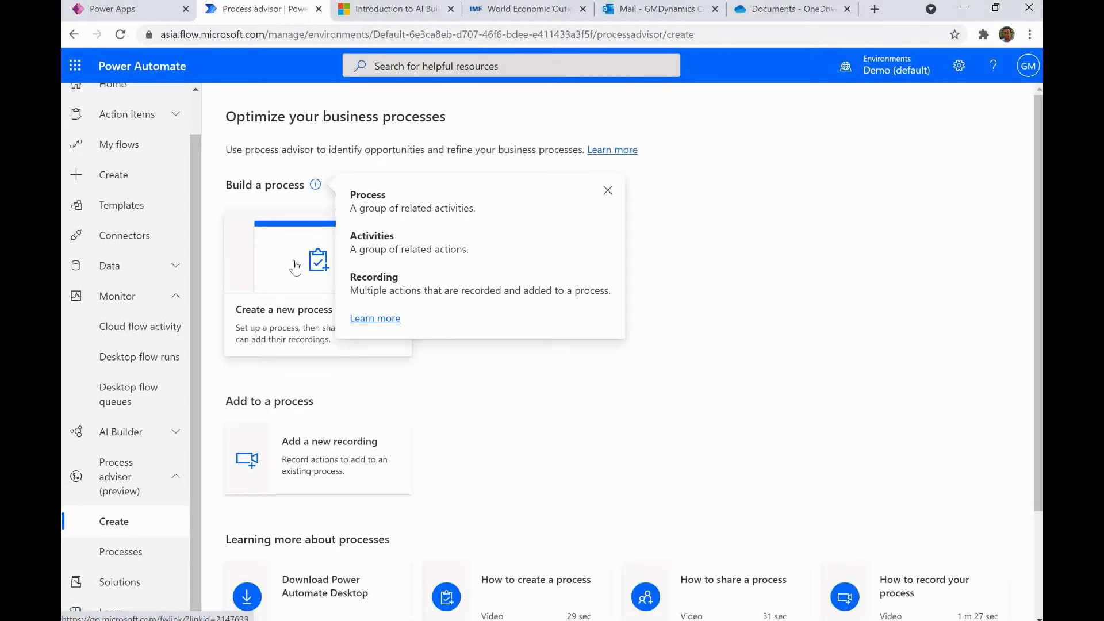
left_click(295, 267)
left_click(755, 255)
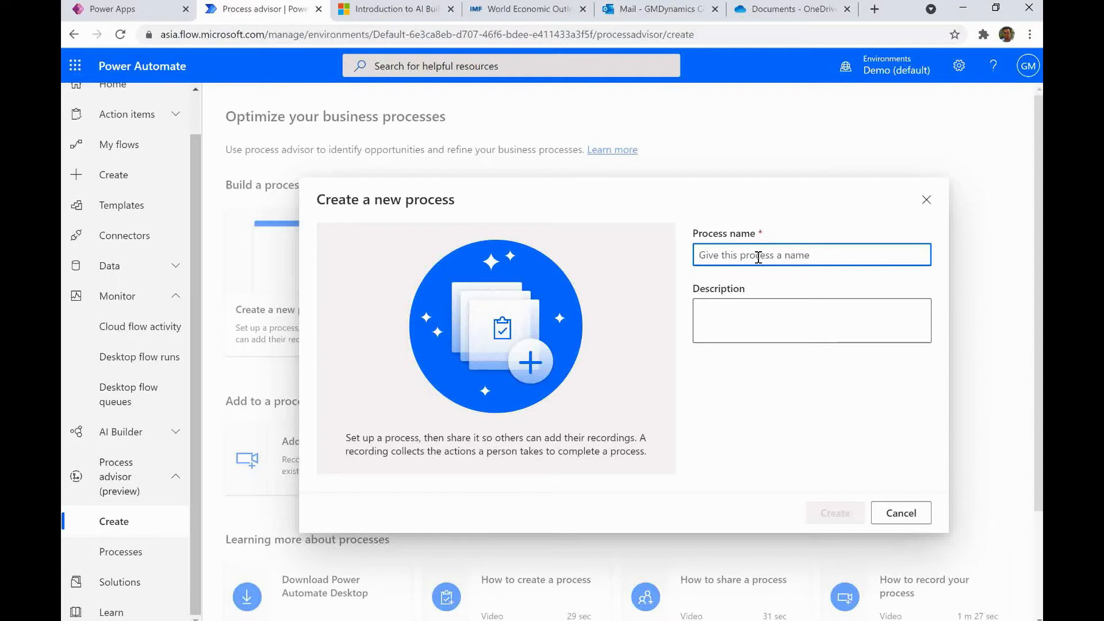
type("Invoice Process")
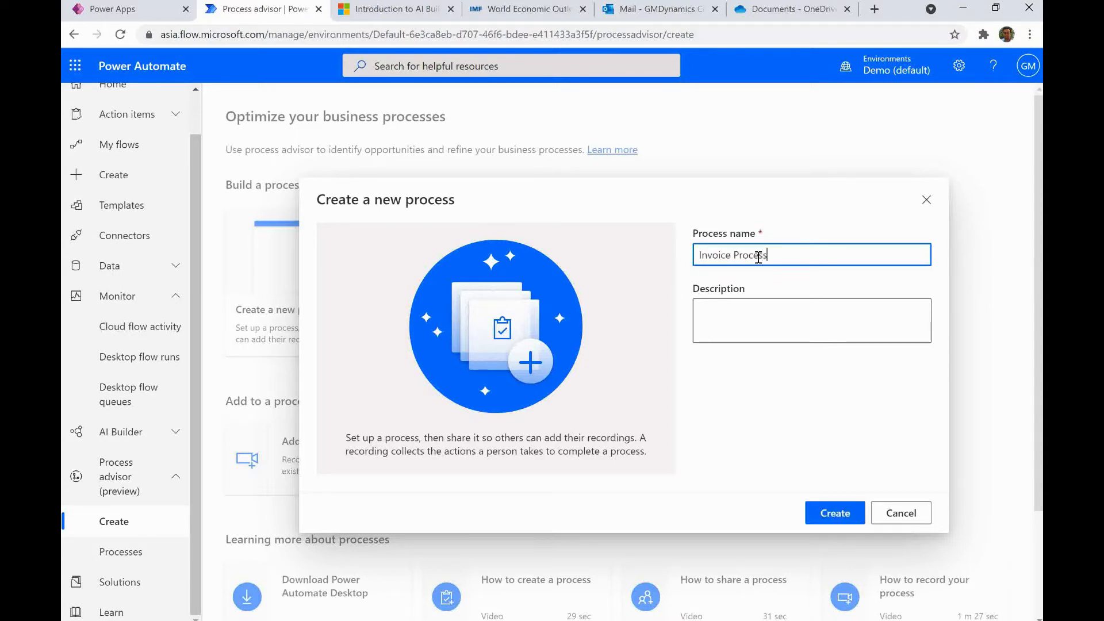
left_click(827, 525)
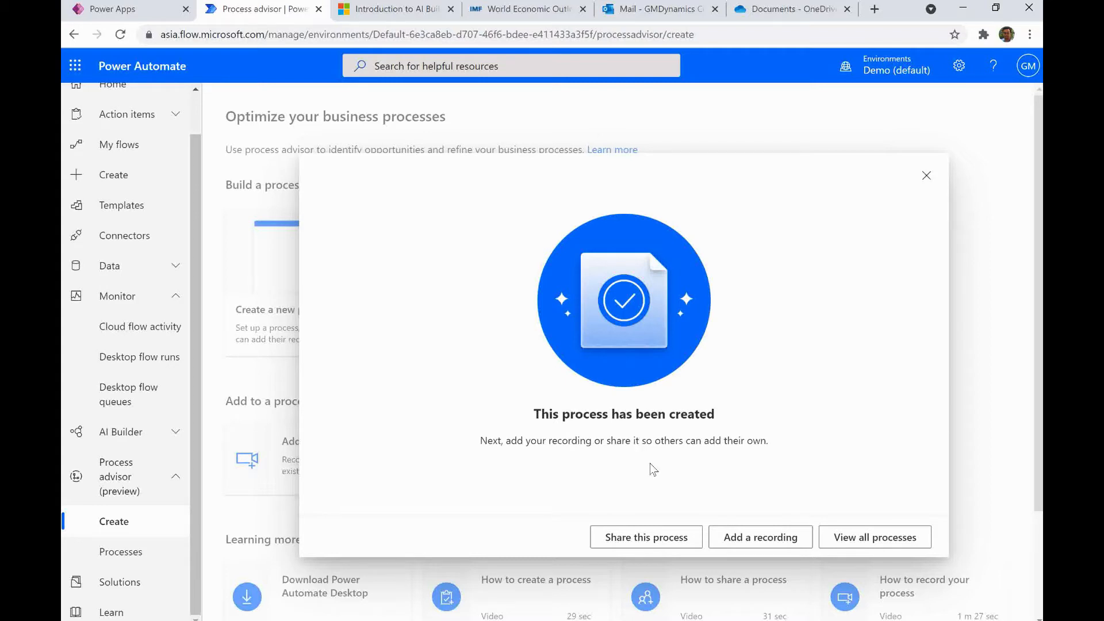
- Add a recording to the new process by launching the Power Automate Desktop recorder and start recording desktop actions
left_click(759, 540)
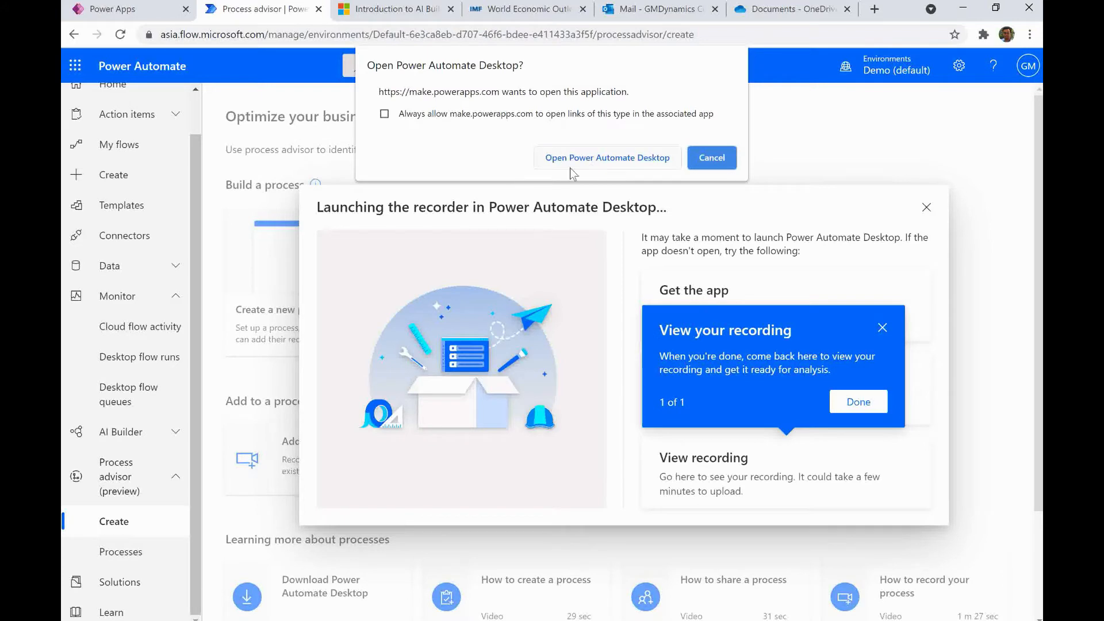
left_click(588, 161)
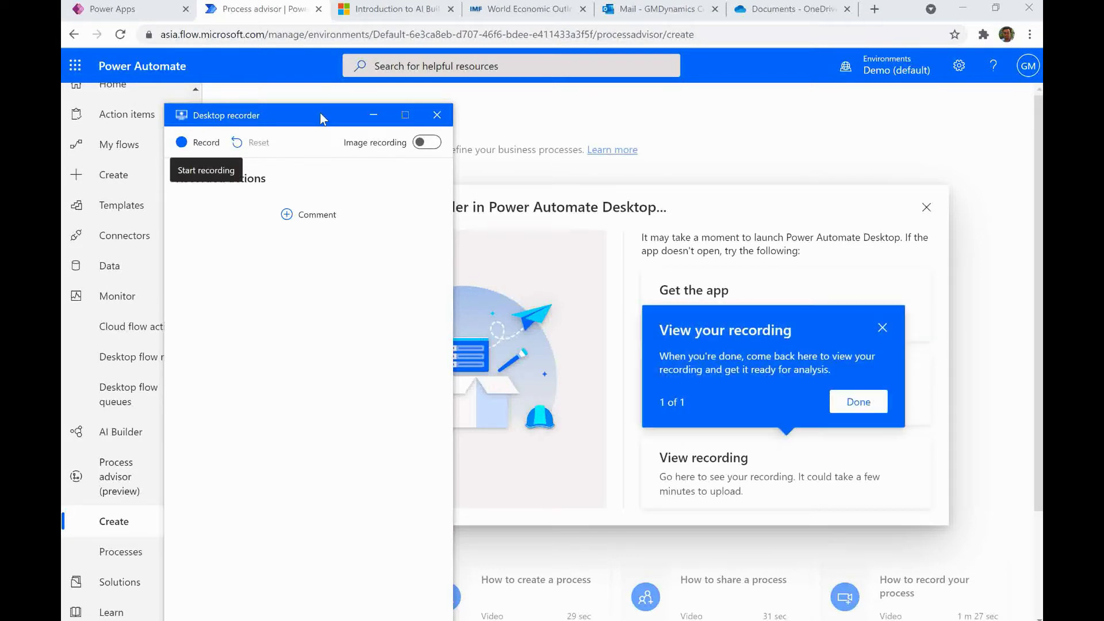
left_click_drag(326, 114, 874, 40)
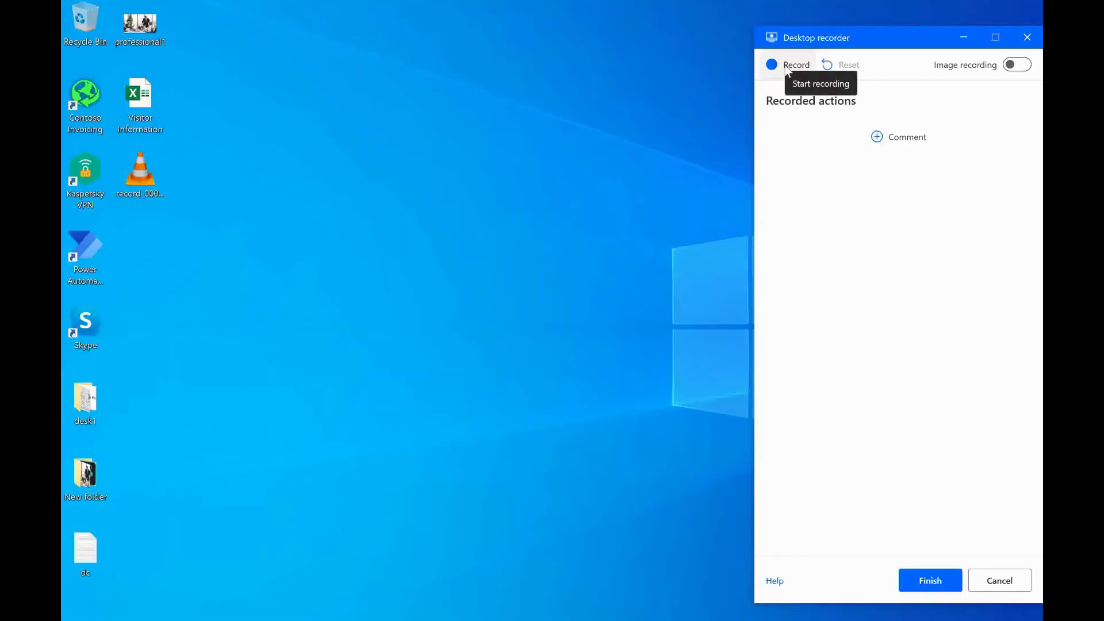
left_click(787, 66)
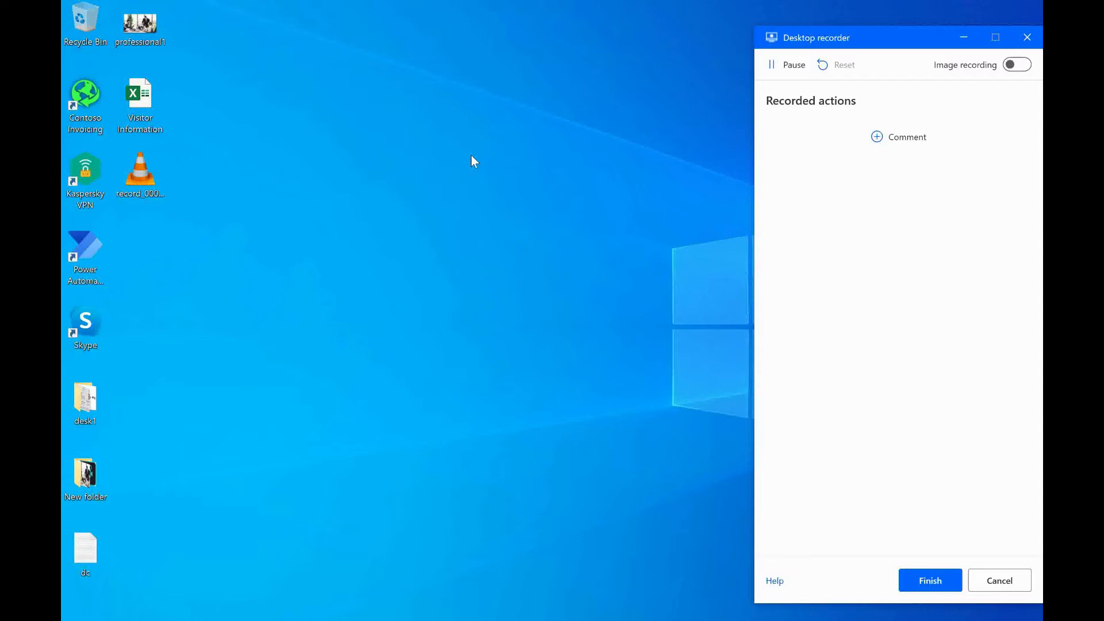
- Record opening the Visitor Information workbook from the desktop and minimizing its window
double_click(147, 105)
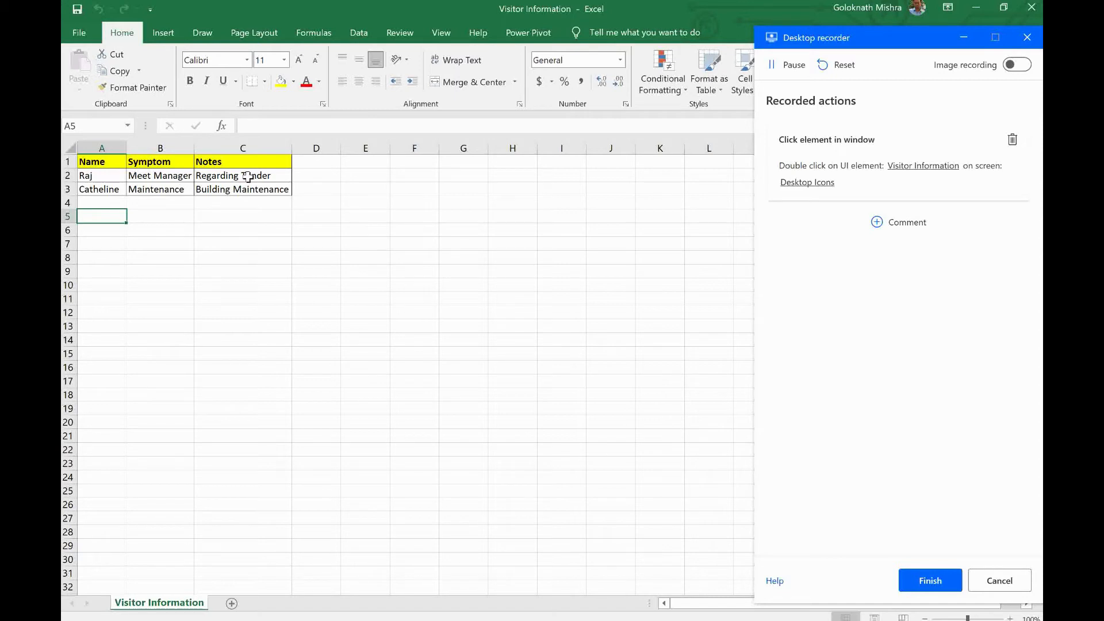
left_click(974, 8)
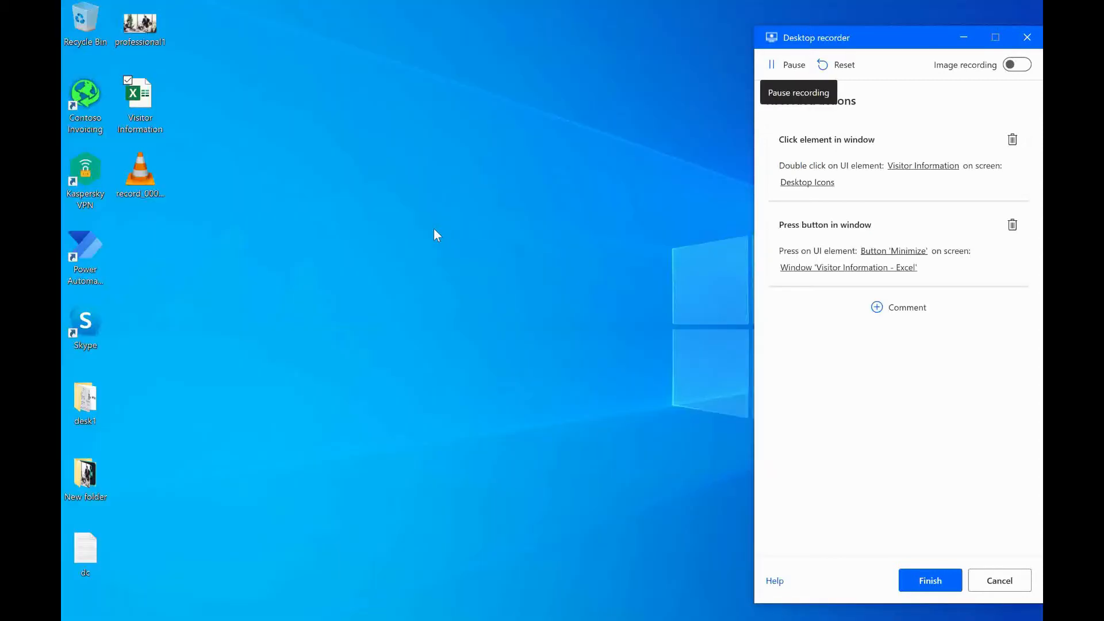
- Record opening the visitor Records in the Contoso Invoicing app, and delete the recorded Move window action
double_click(85, 96)
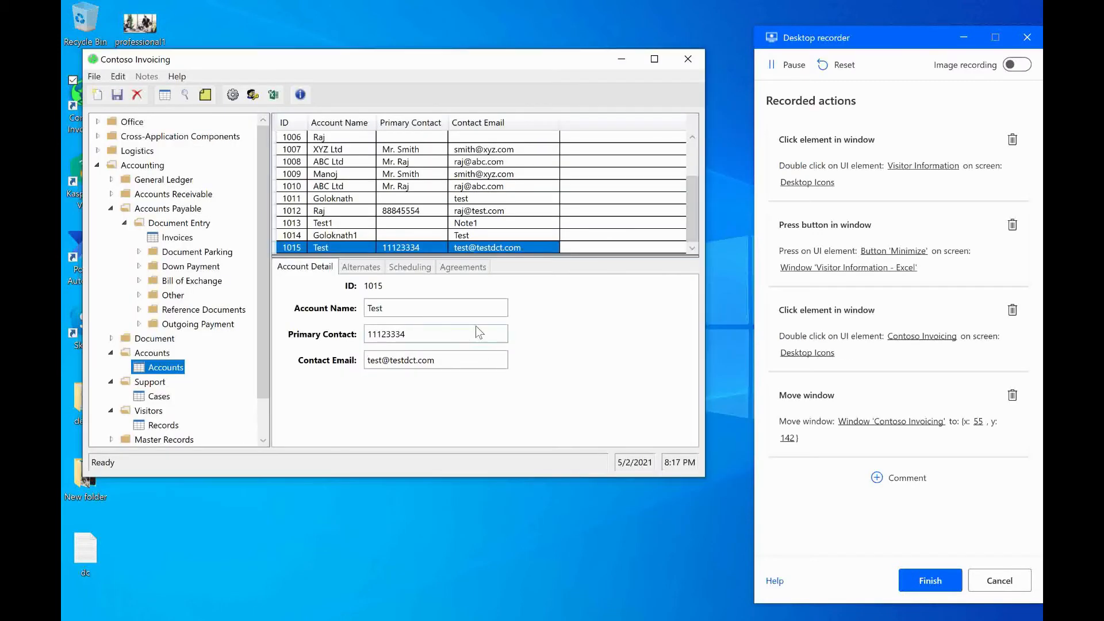
left_click(1013, 396)
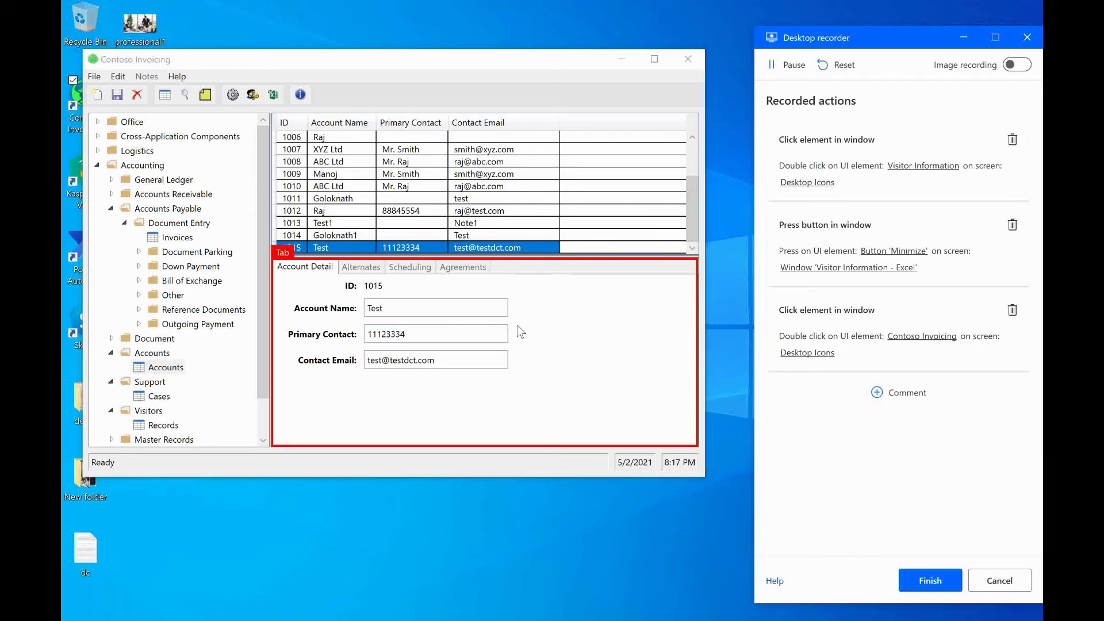
left_click(164, 426)
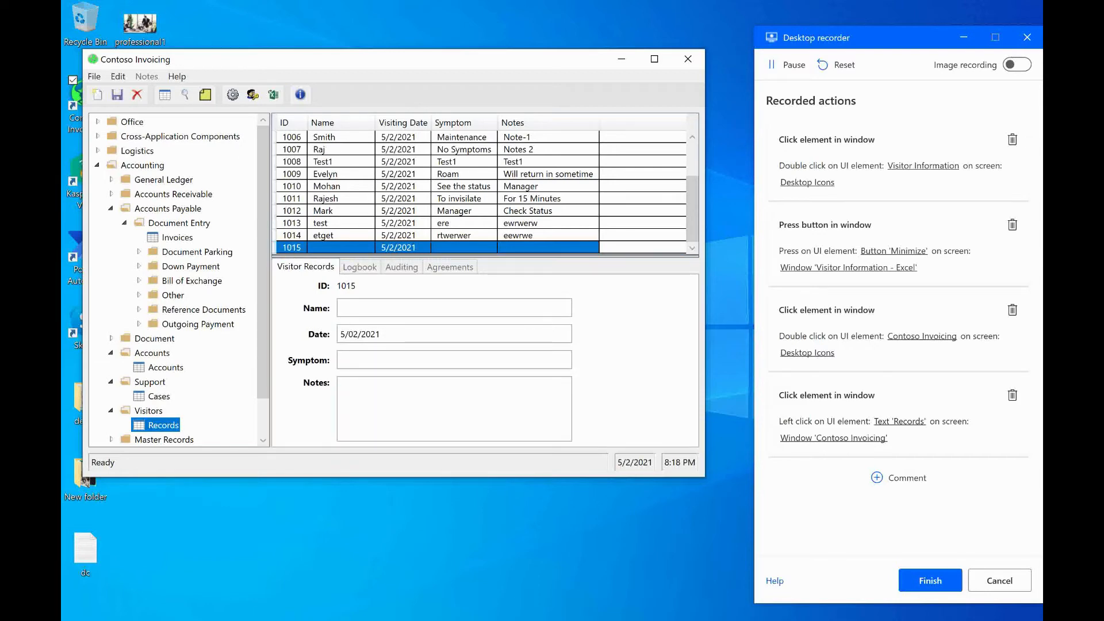
- Record copying the visitor name from row 2 of the Visitor Information workbook into the new visitor record's Name field
left_click(437, 620)
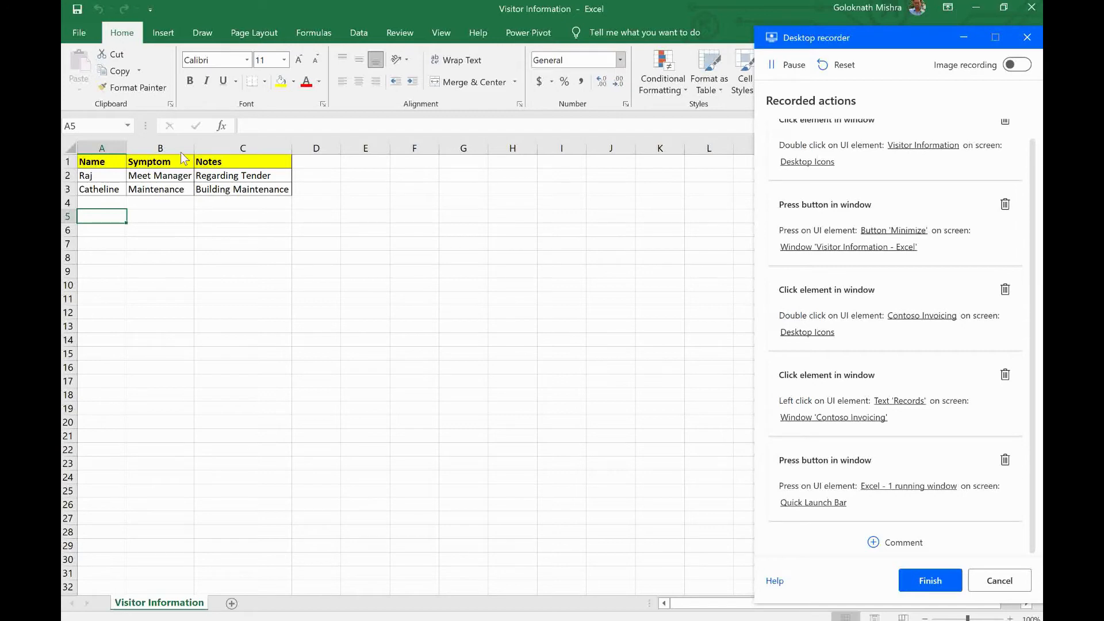
left_click(87, 175)
key("ctrl+c")
left_click(1003, 7)
left_click(345, 308)
key("ctrl+v")
- Record copying the symptom "Meet Manager" from the workbook's row 2 into the visitor record's Symptom field
left_click(369, 357)
left_click(834, 618)
left_click(184, 174)
key("ctrl+c")
left_click(976, 7)
key("ctrl+v")
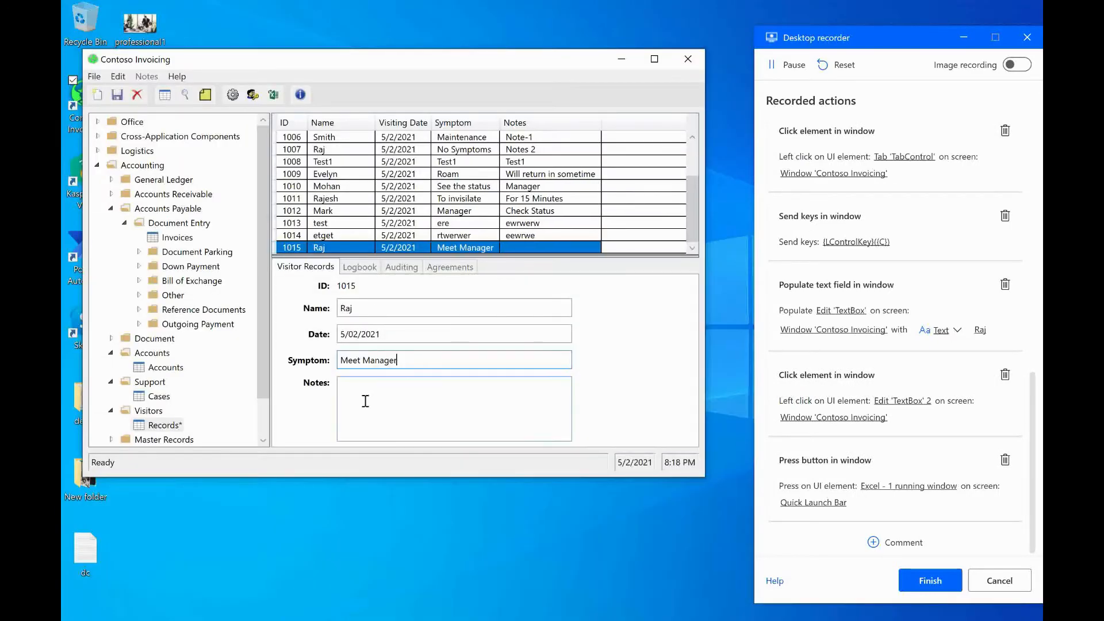
- Record copying the note "Regarding Tender" from the workbook's row 2 into the visitor record's Notes field and saving the record
left_click(366, 401)
left_click(833, 619)
left_click(244, 176)
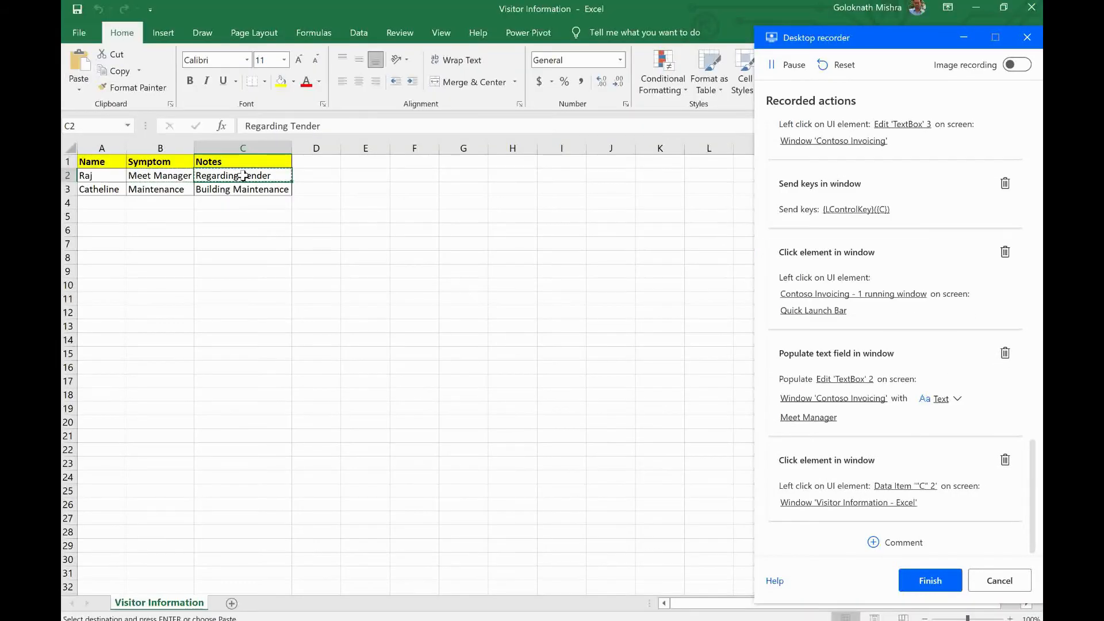
key("ctrl+c")
left_click(976, 7)
key("ctrl+v")
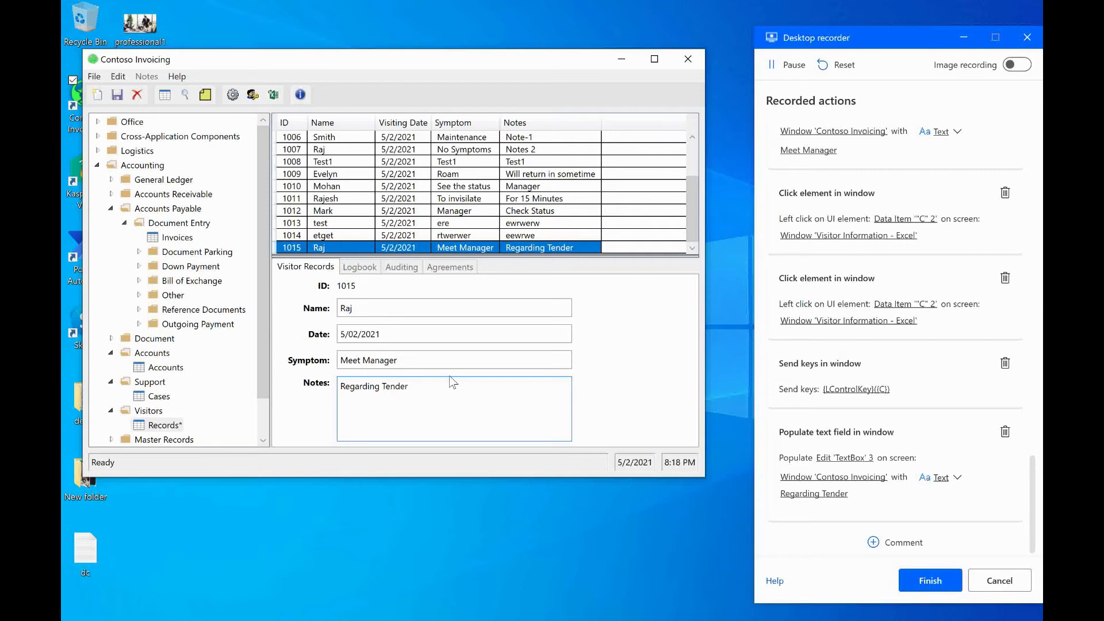
left_click(117, 95)
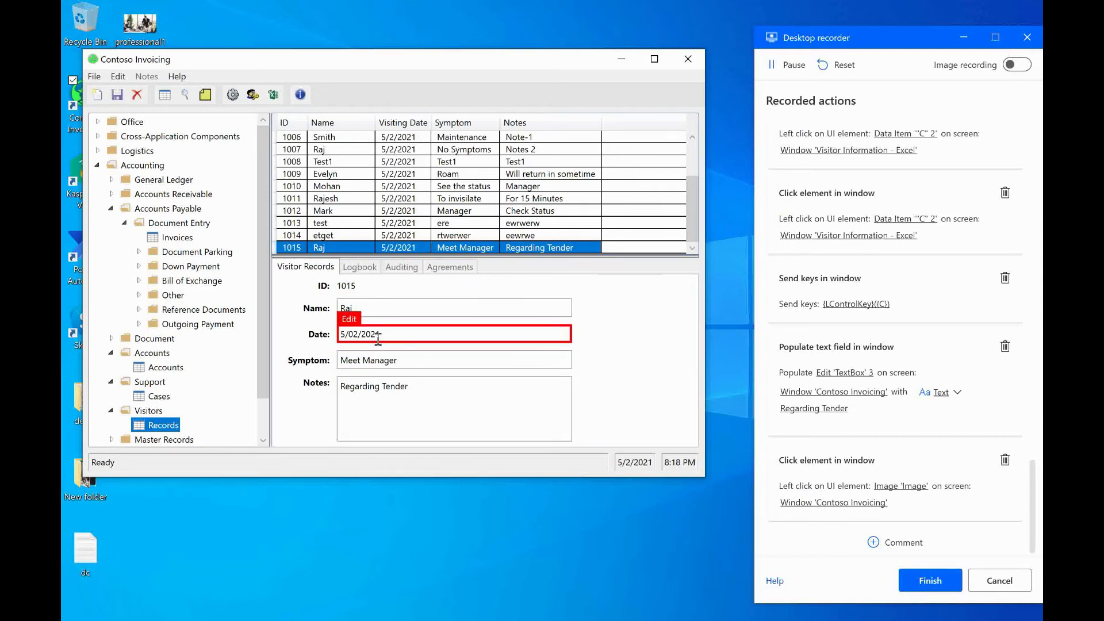
- Record opening Contoso's Invoices and Accounts, and copying an account name and contact e-mail into the new invoice
left_click(177, 237)
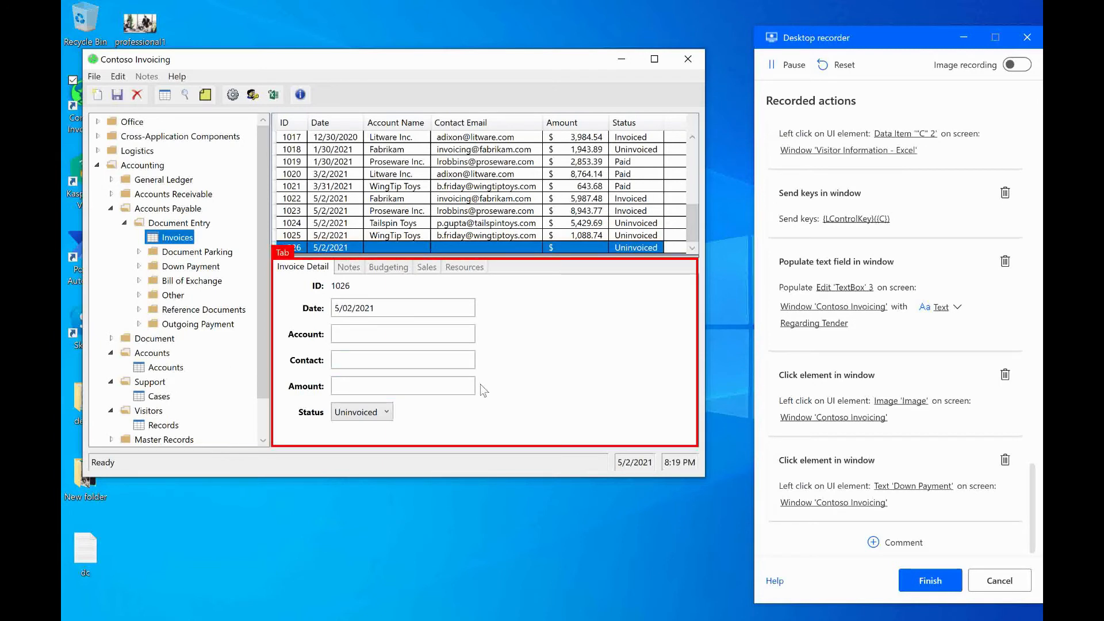
left_click(165, 368)
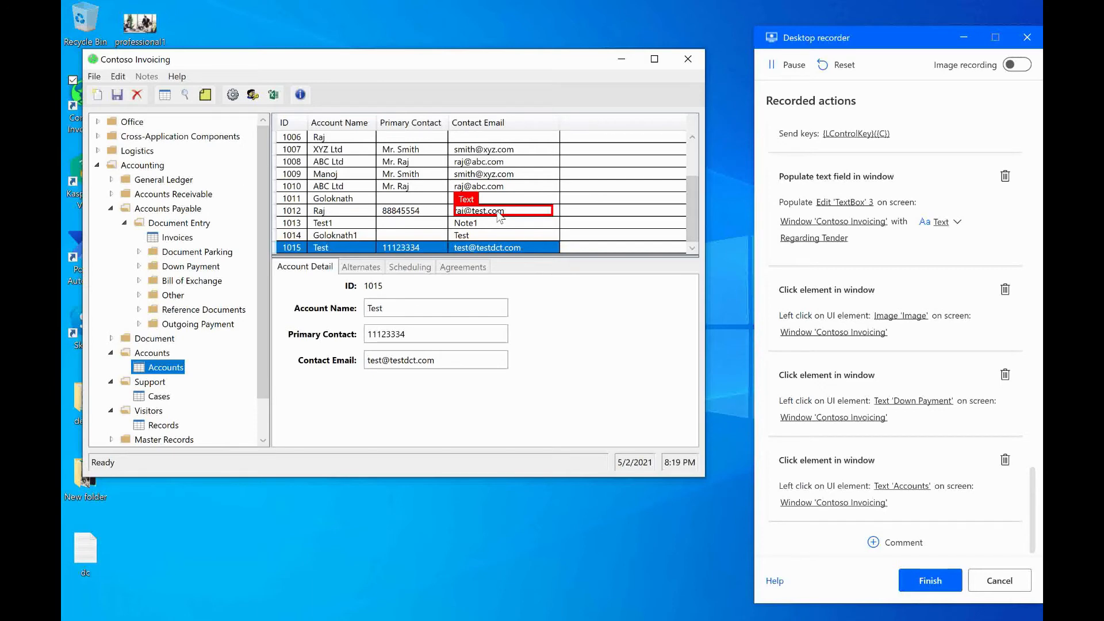
left_click(420, 211)
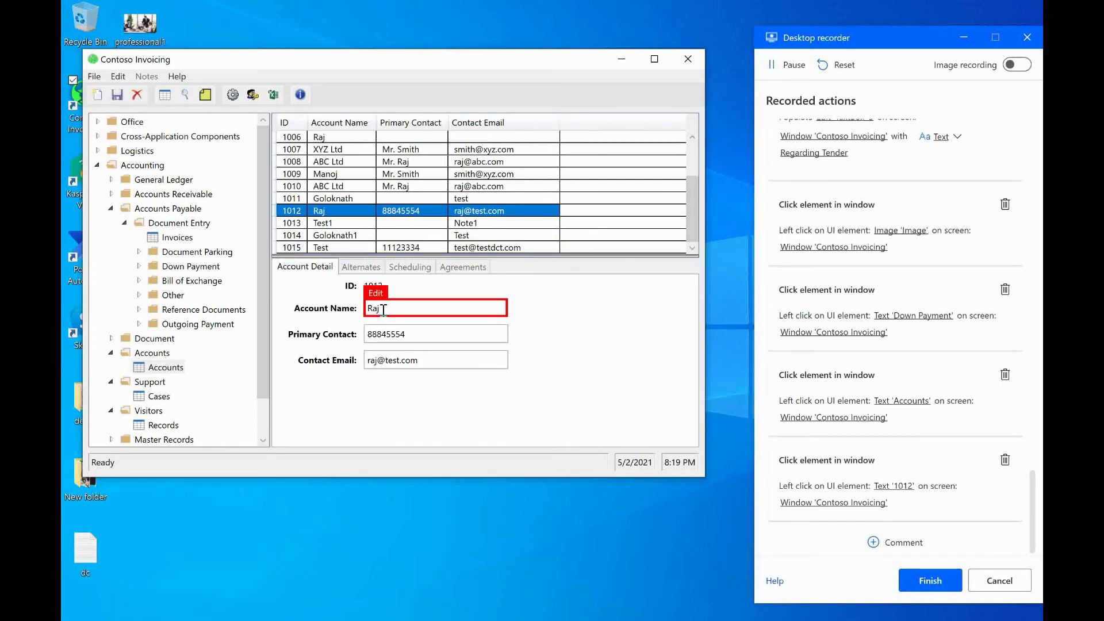
left_click_drag(384, 310, 350, 300)
key("ctrl+c")
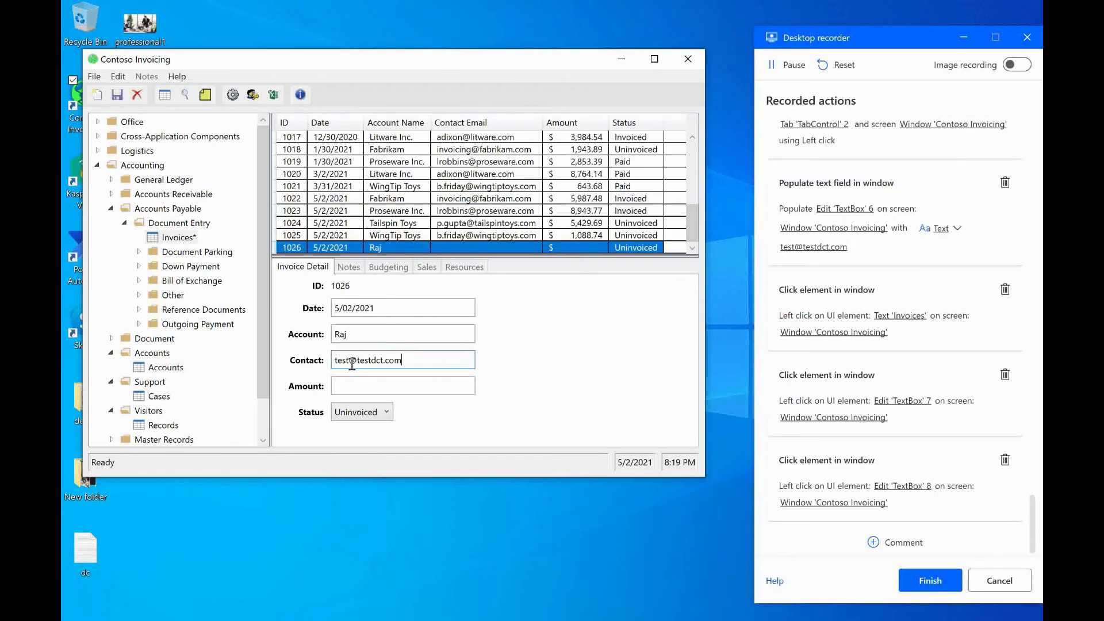
- Record setting the new invoice's amount to 1000$ and its status to Invoiced, and save the invoice
left_click(356, 387)
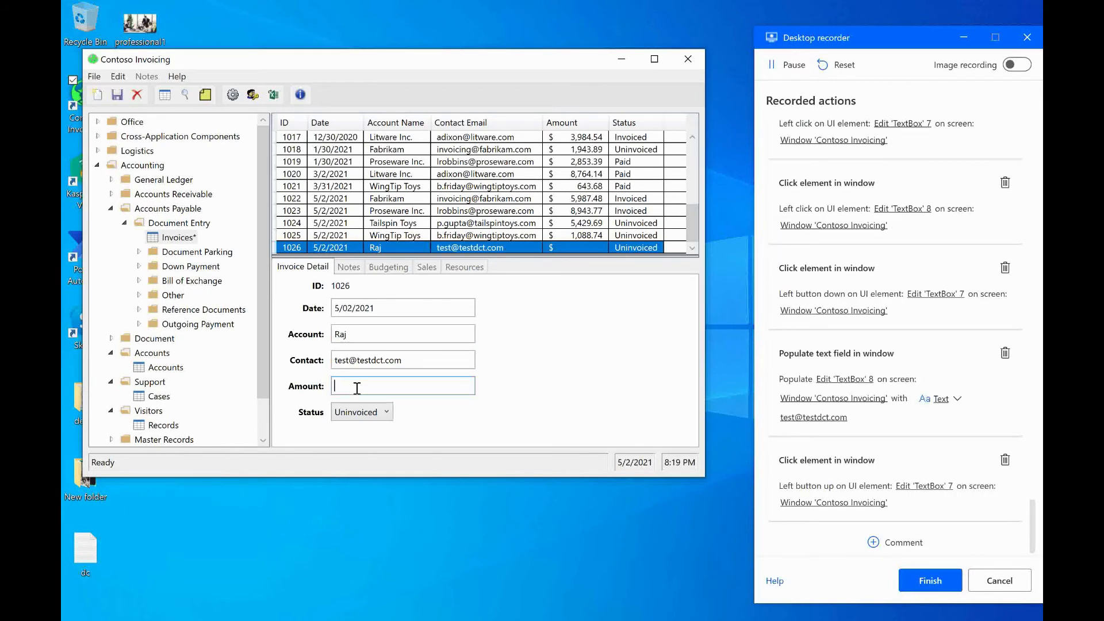
type("1000$")
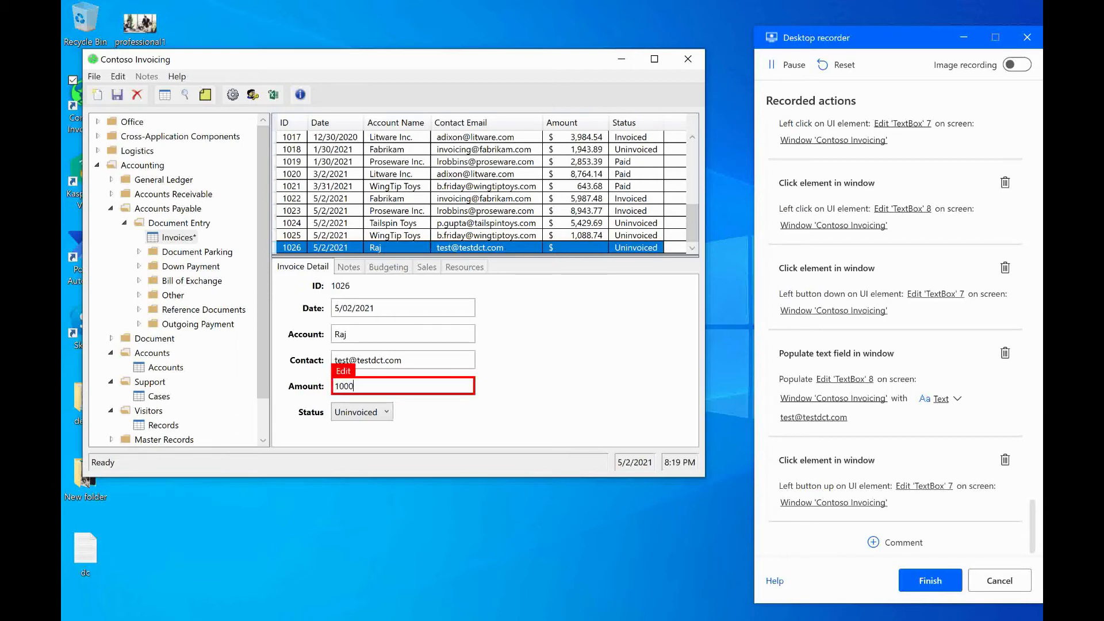
left_click(386, 412)
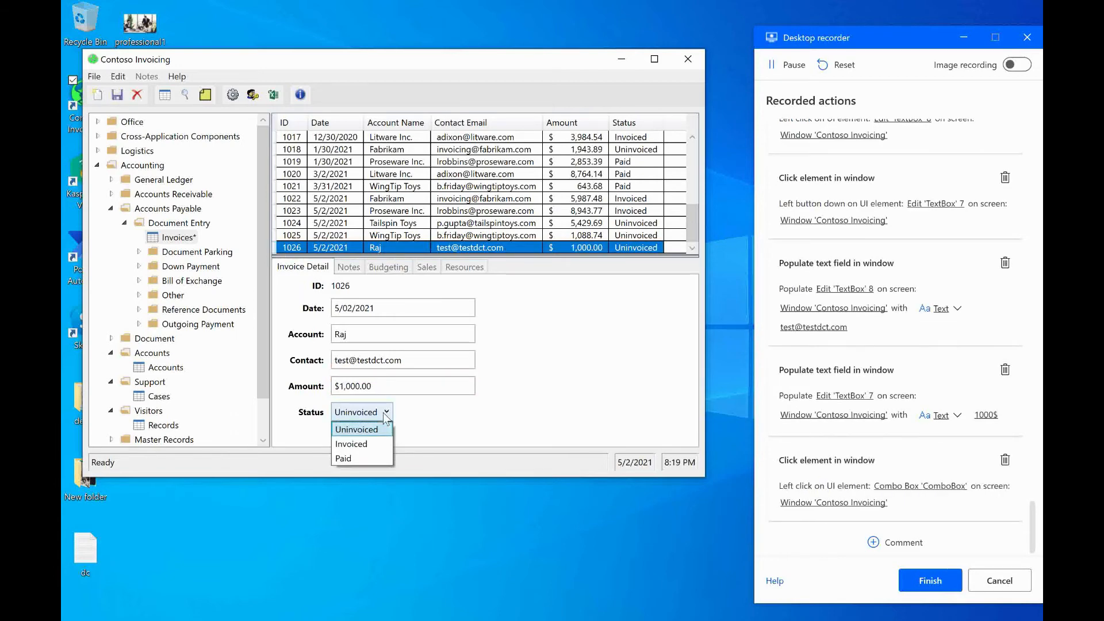
left_click(377, 444)
left_click(117, 95)
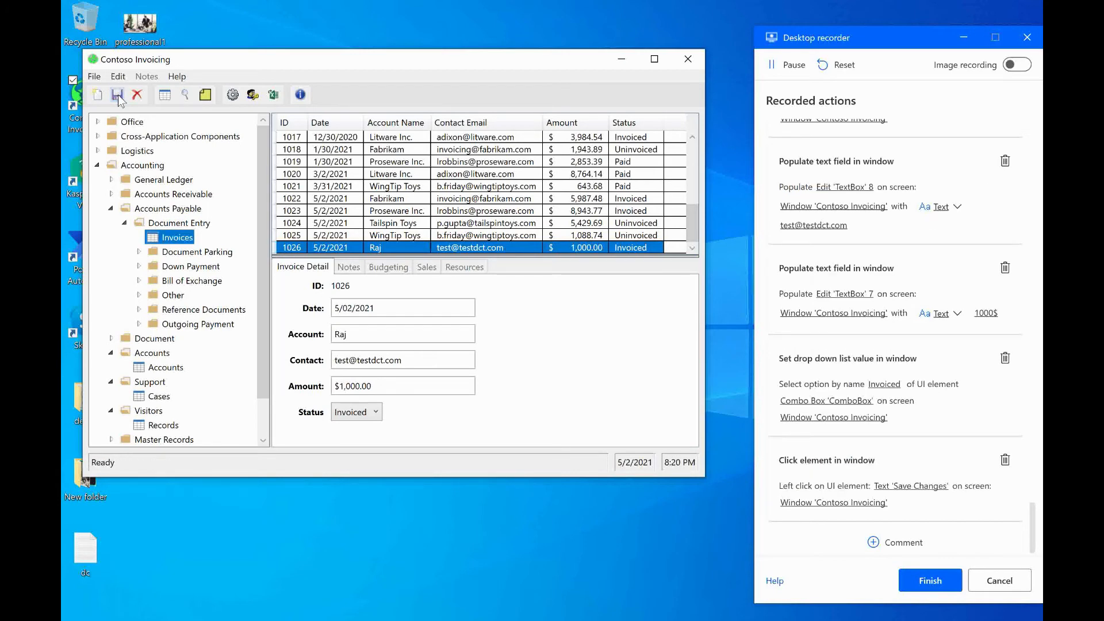
- Record closing the Contoso Invoicing window and finish the desktop recording
left_click(687, 59)
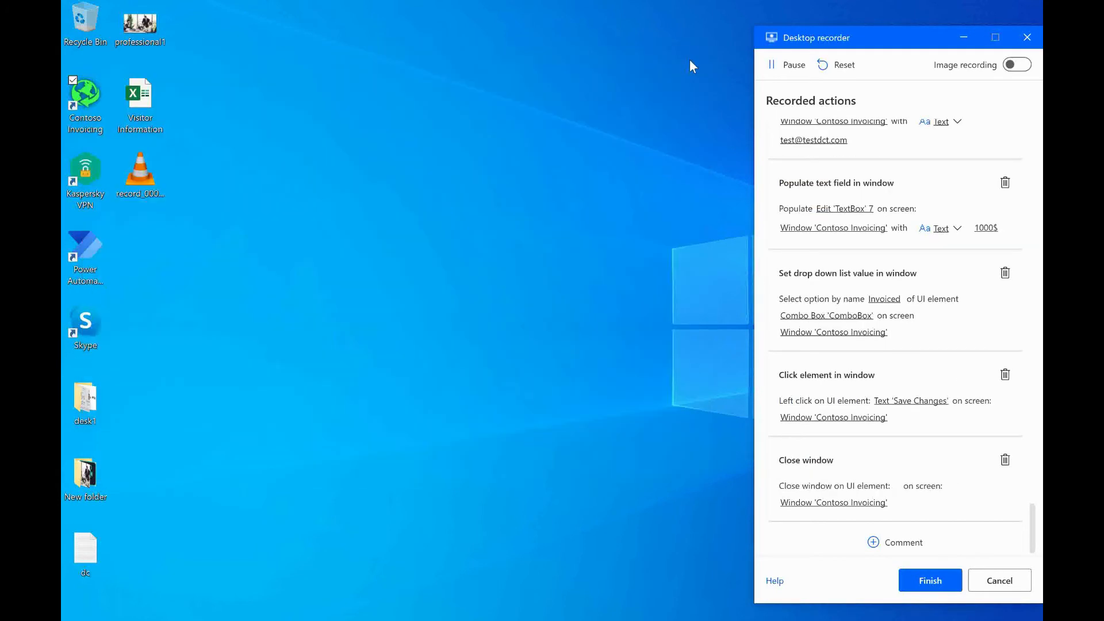
left_click(942, 591)
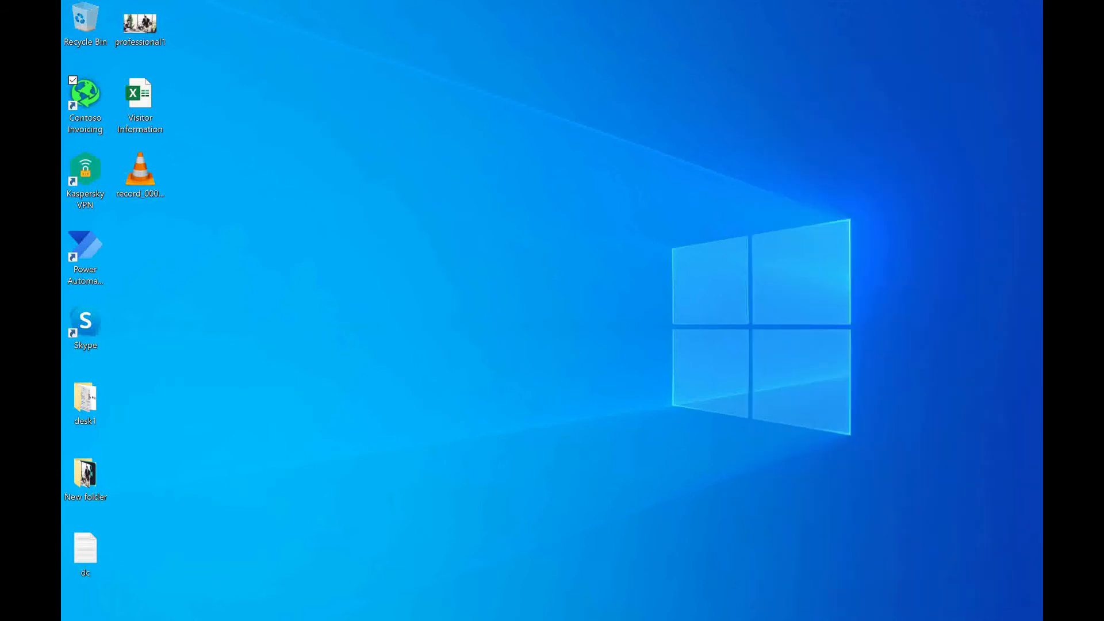
- Return to Process advisor in the browser, dismiss the recording notices, and open the saved recording
left_click(153, 589)
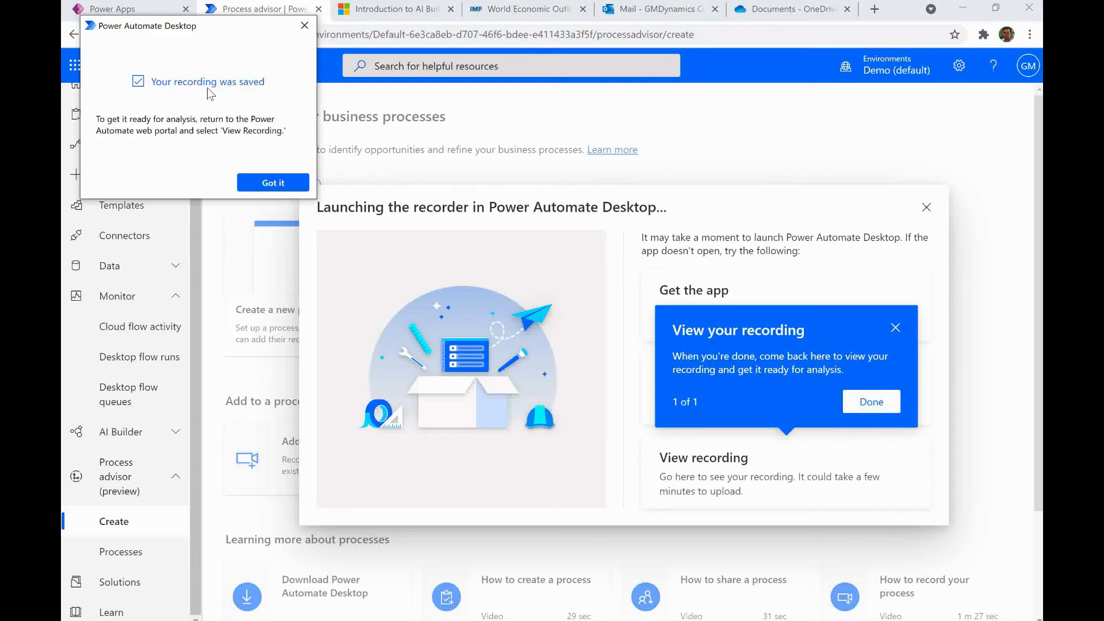
left_click(273, 183)
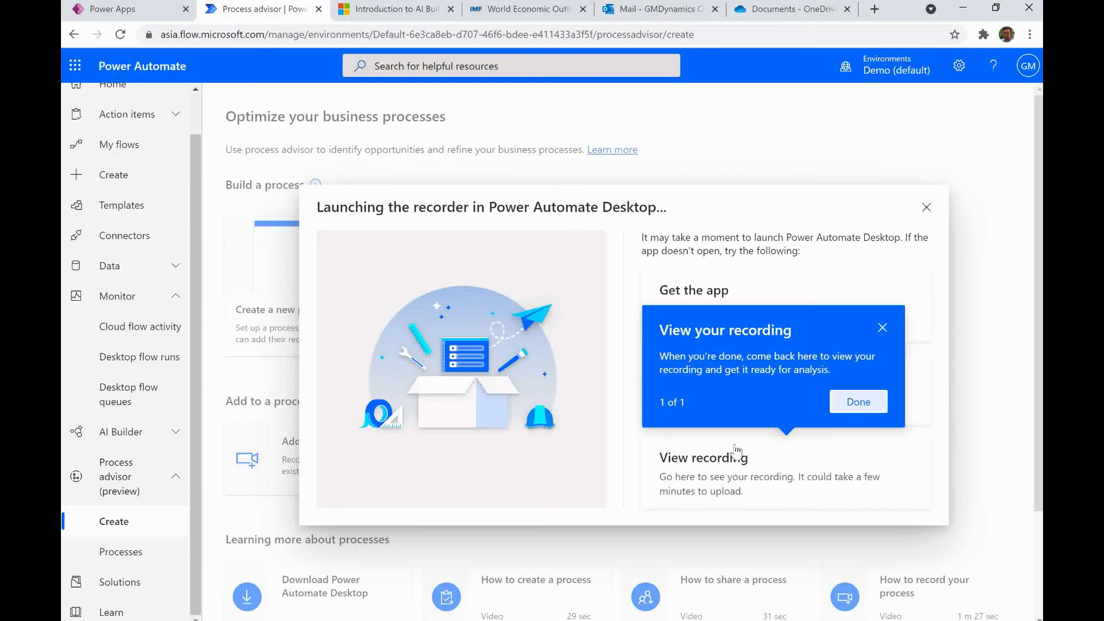
left_click(865, 403)
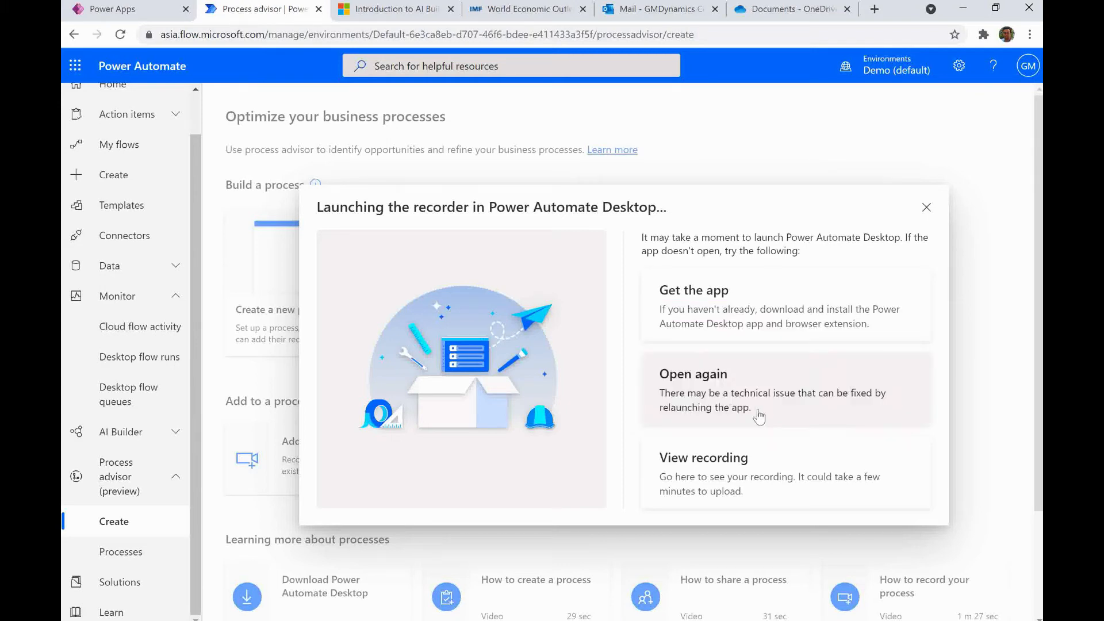
left_click(734, 474)
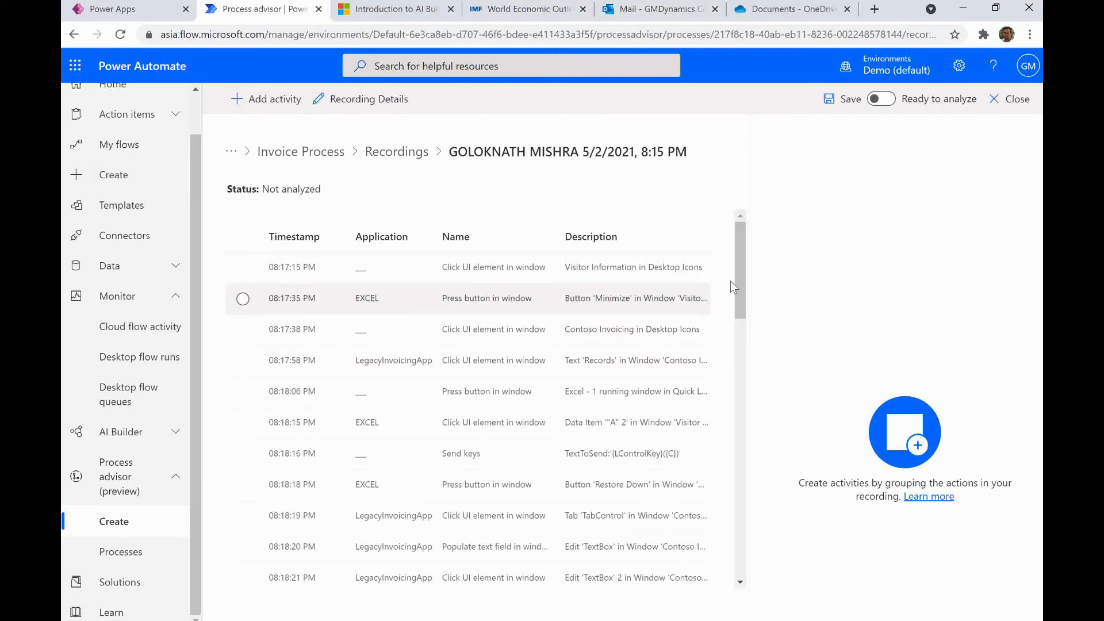
- Review the recorded action list and examine the details and screenshots of the first five actions
left_click_drag(740, 281, 771, 566)
left_click_drag(771, 501, 765, 227)
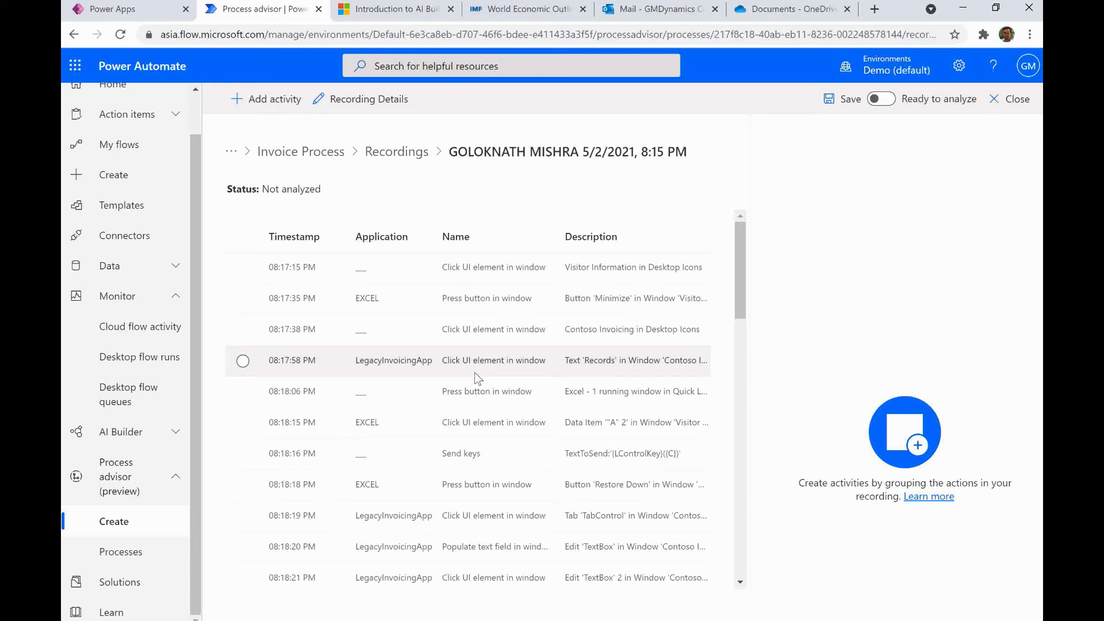
left_click(243, 268)
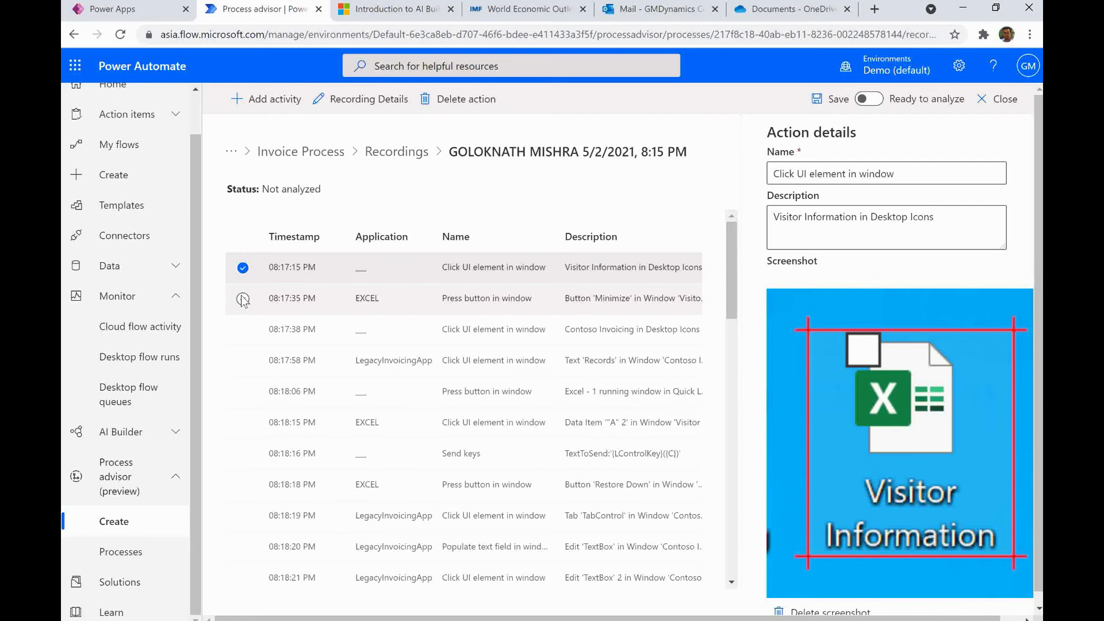
left_click(243, 299)
left_click(244, 330)
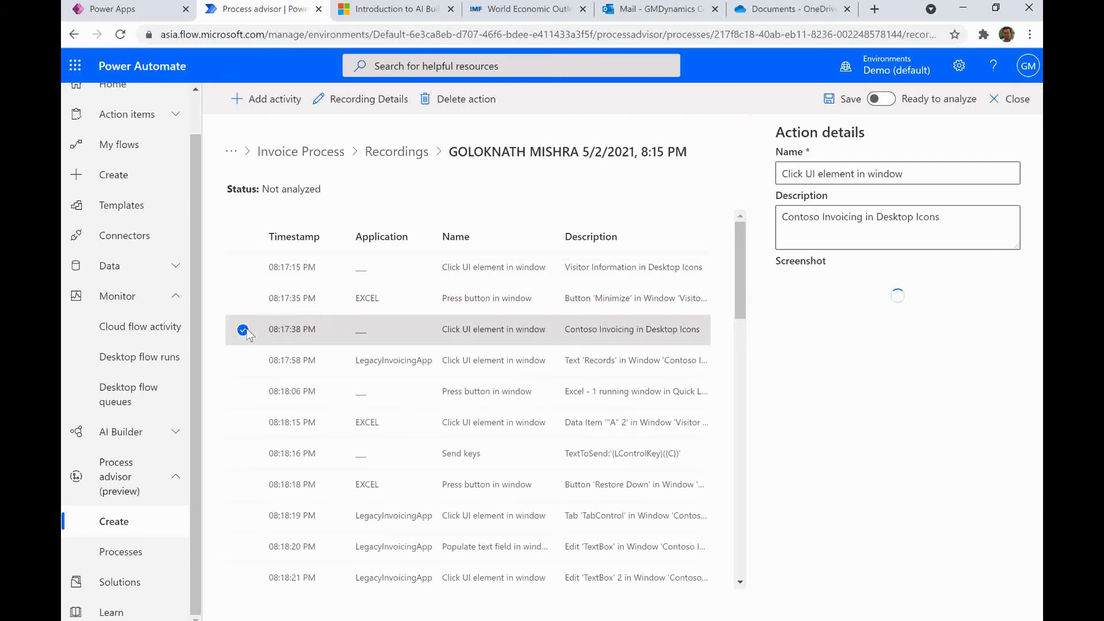
left_click(243, 361)
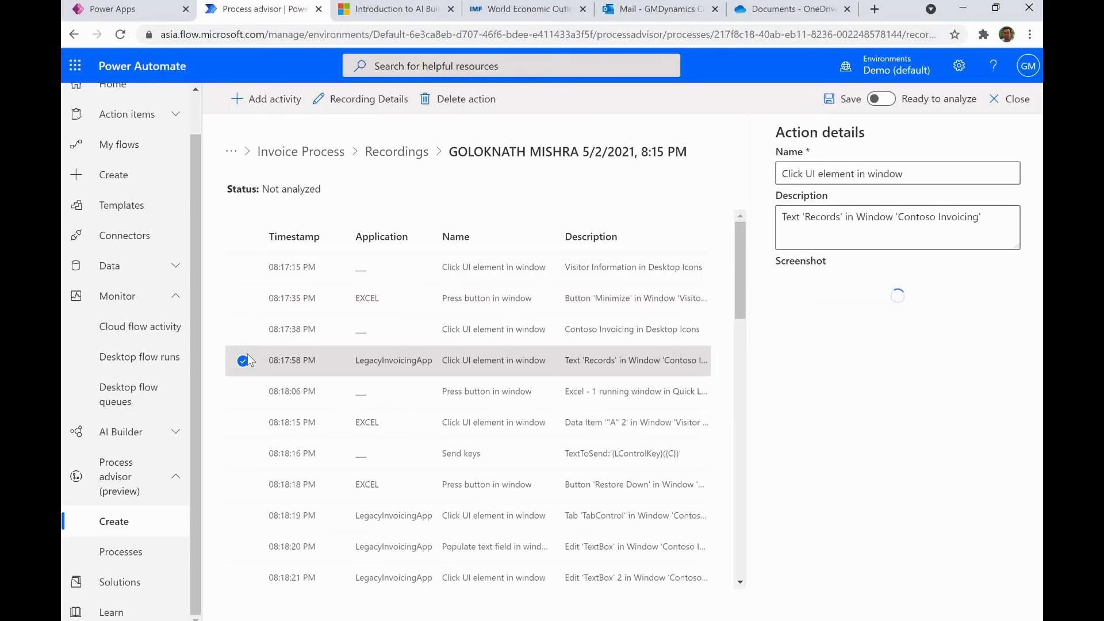
left_click(243, 392)
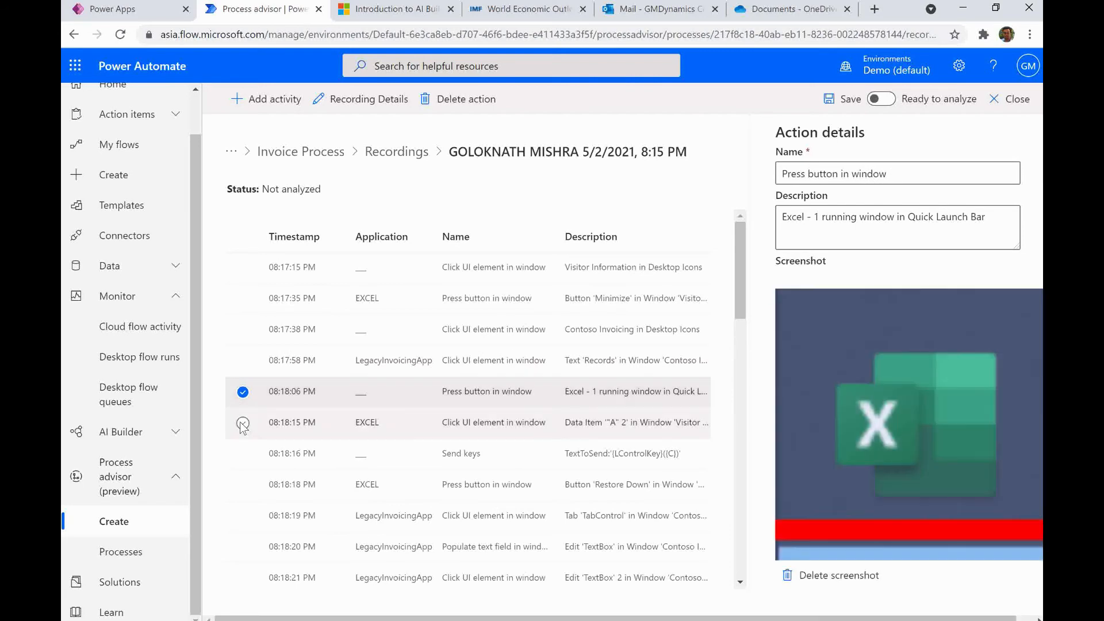
- Add an activity named "Collecting Visitor Information" starting at the first recorded action, which opens Visitor Information
left_click(243, 268)
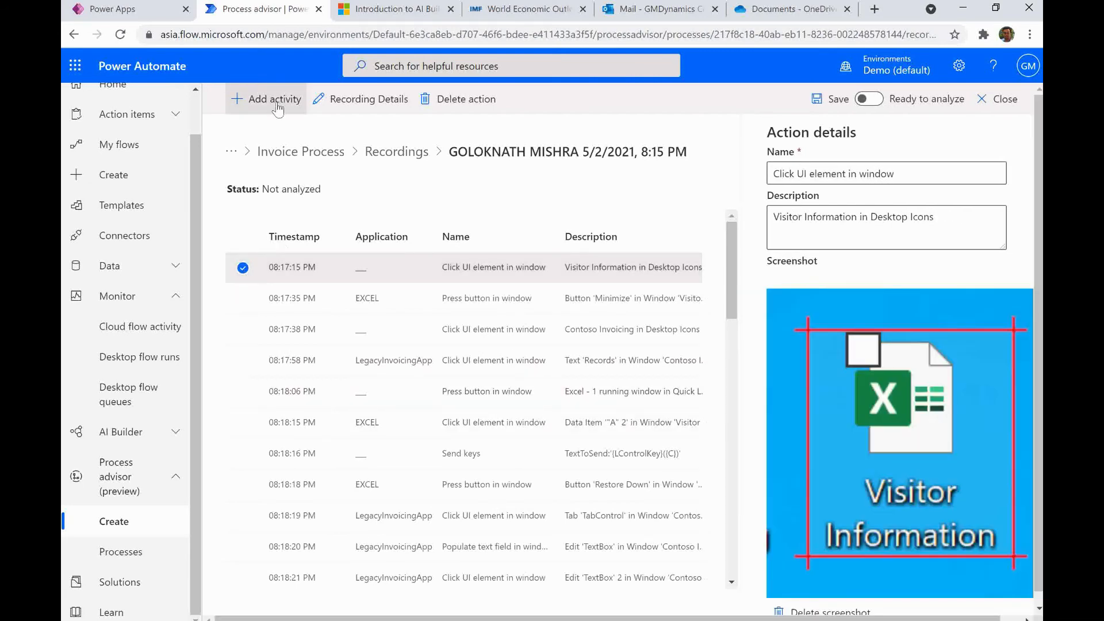
left_click(277, 107)
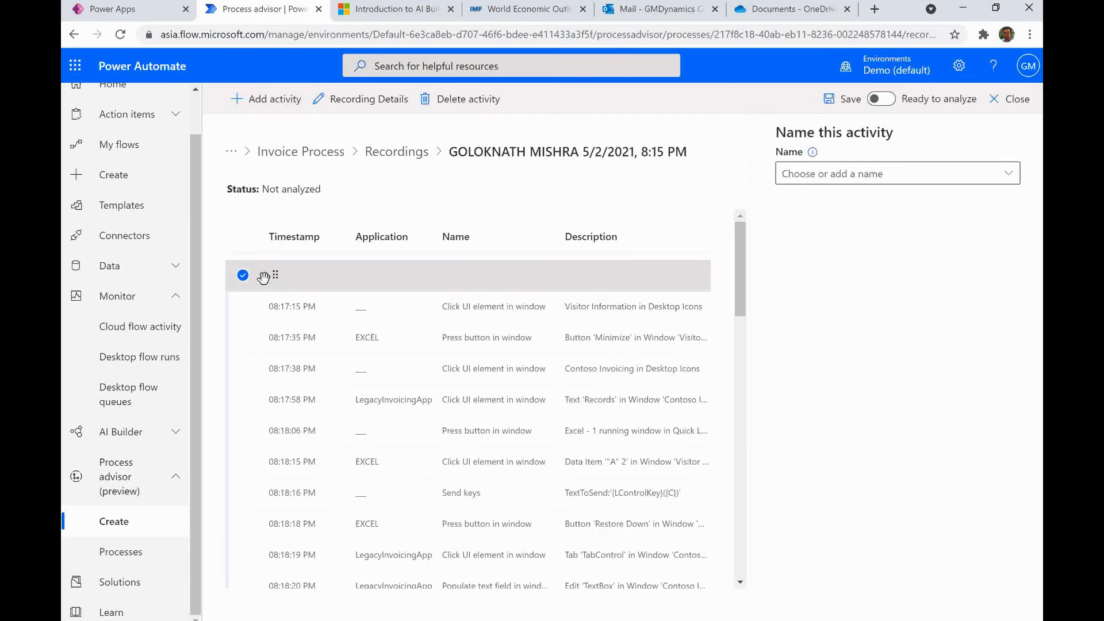
left_click(838, 174)
type("Opening Vi")
key("ctrl+a")
type("Collecting")
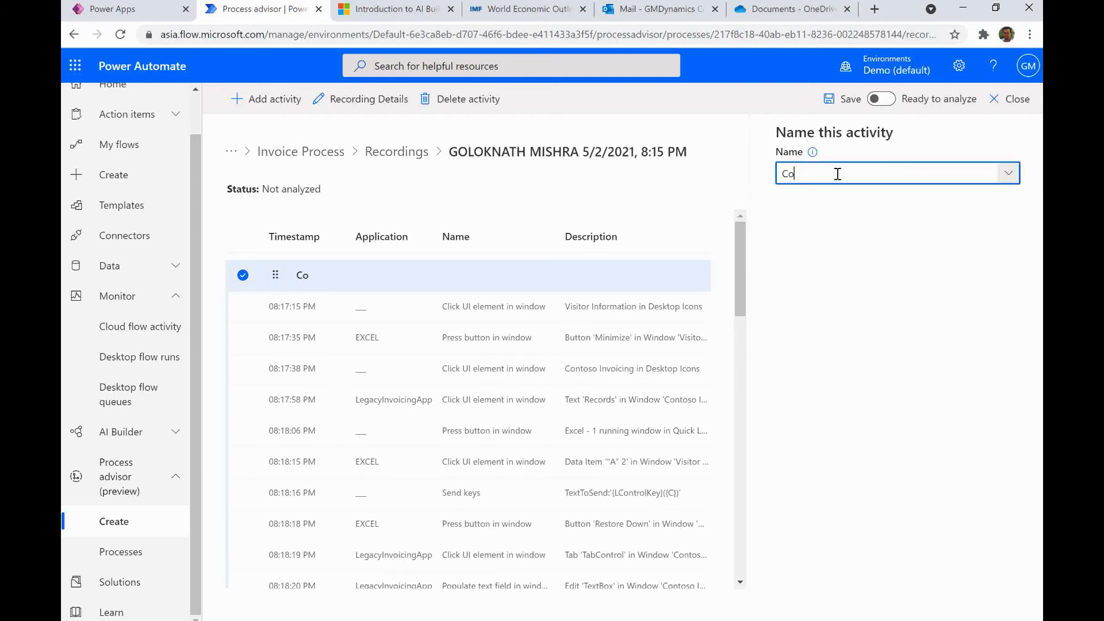
type("Visitor Information")
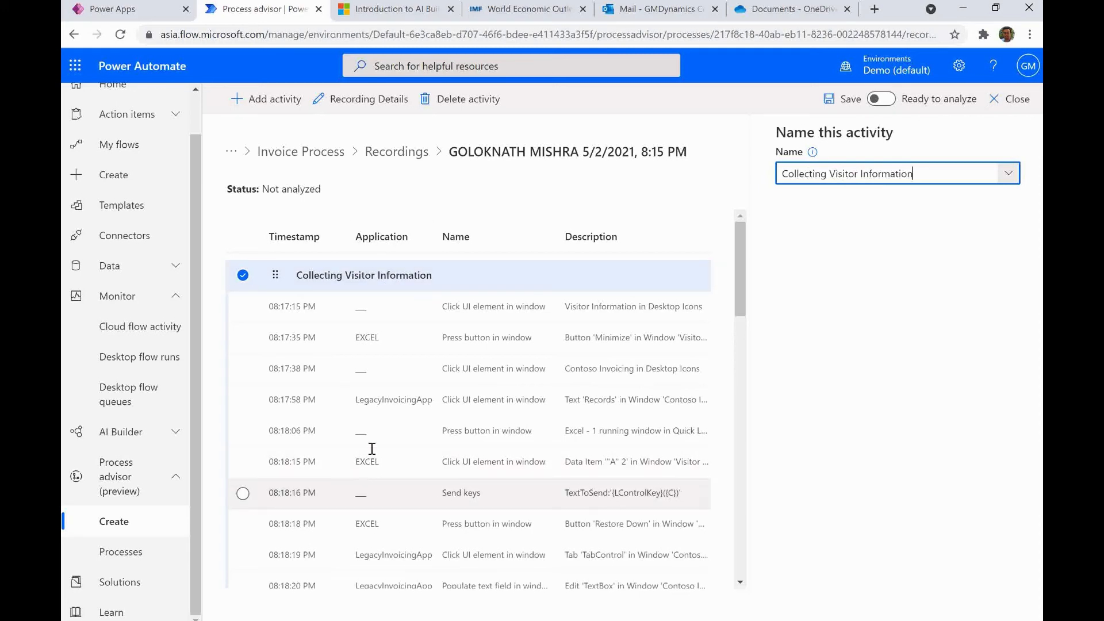
left_click(372, 429)
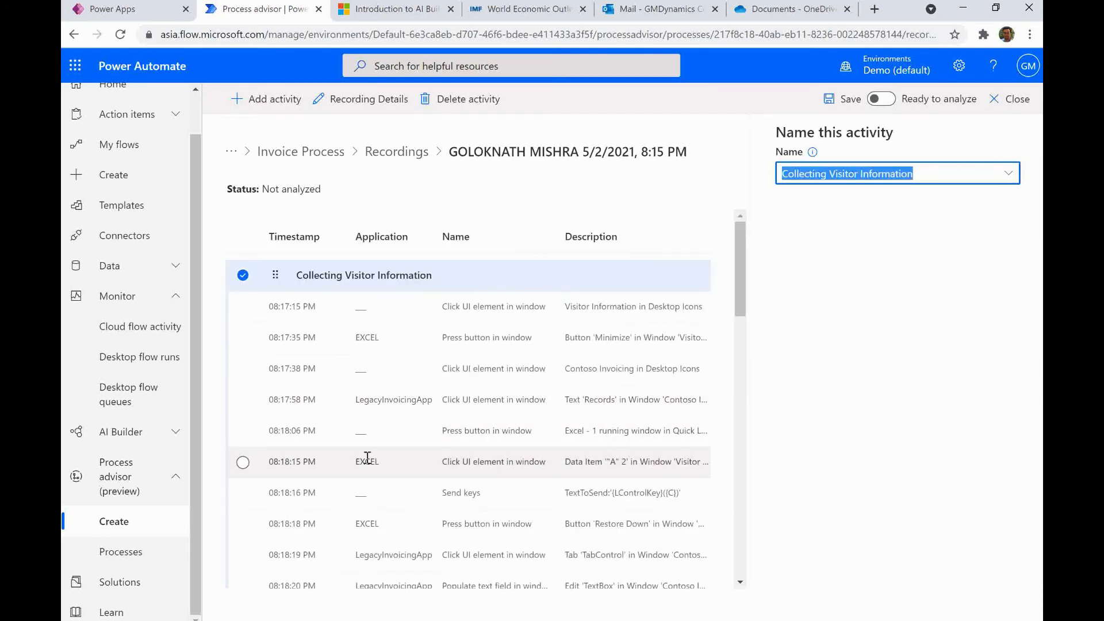
- Add an activity named "Entering Visitor Information" starting at the 08:17:58 PM action on the Records text in Contoso Invoicing
scroll(362, 458, "down", 10)
scroll(369, 466, "up", 10)
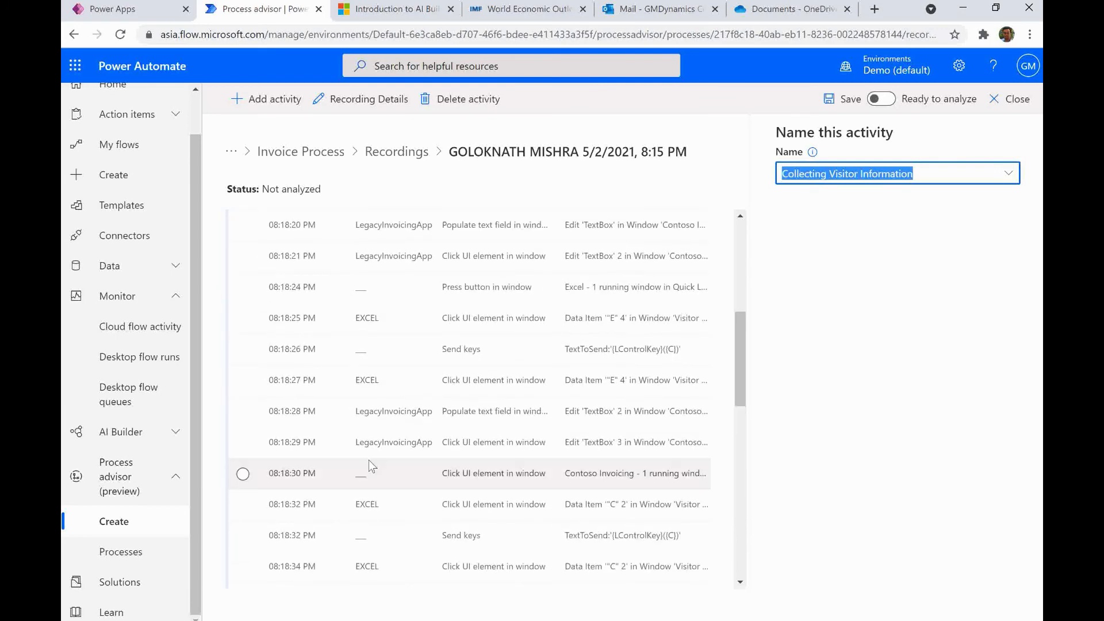
left_click(249, 400)
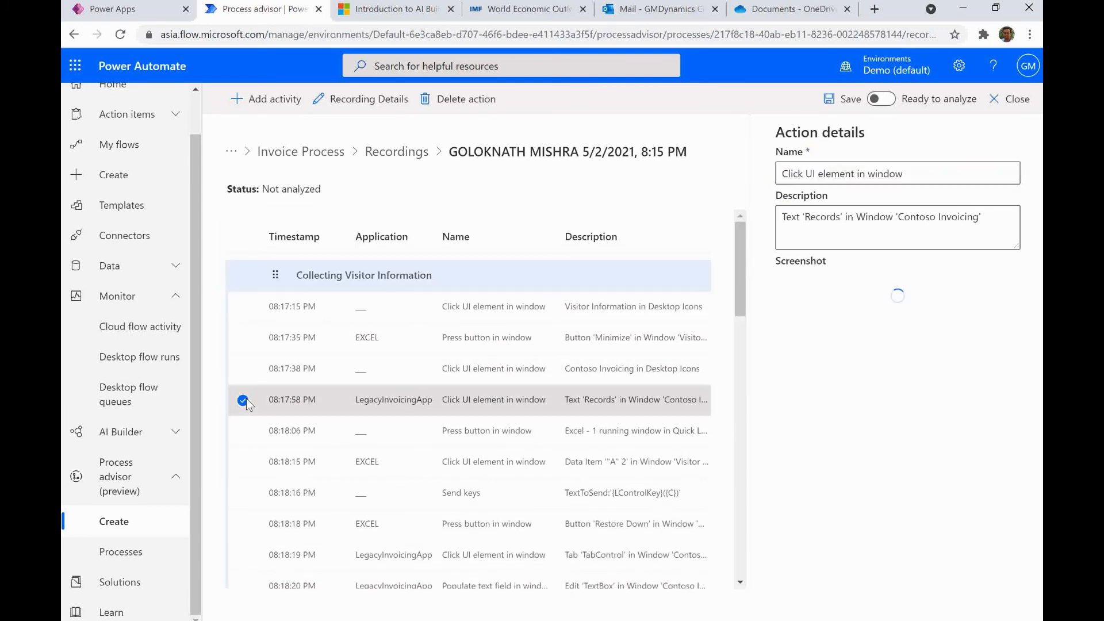
left_click(279, 105)
left_click(819, 173)
type("Entering Visitor Information")
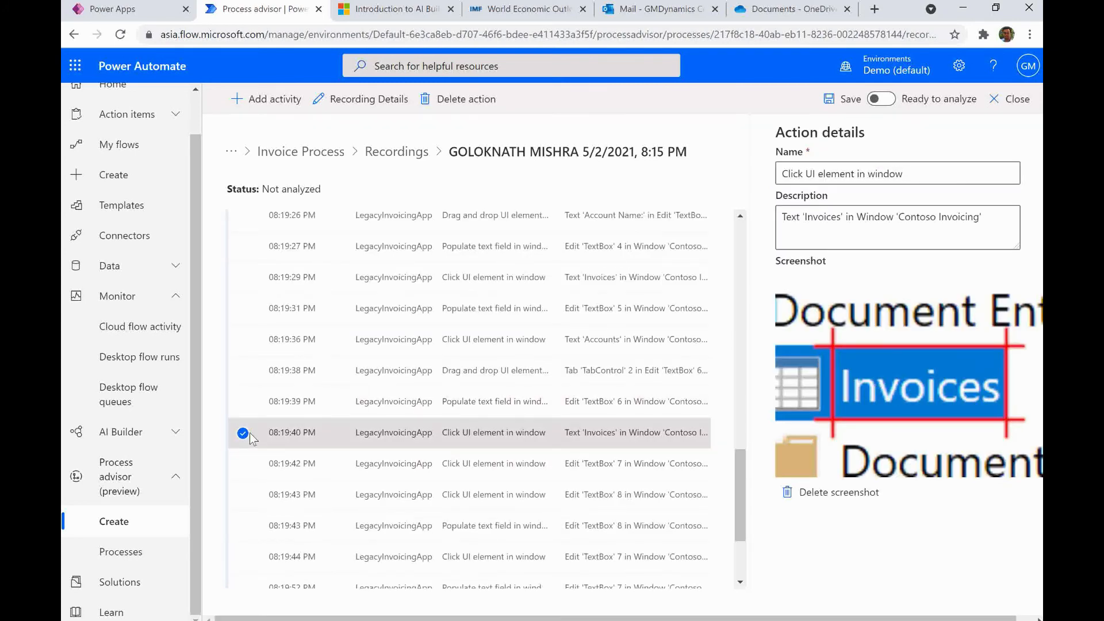
- Add an activity named "Invoice Entry" starting at the 08:19:40 PM Invoices action, and save the recording as ready to analyze
left_click(288, 99)
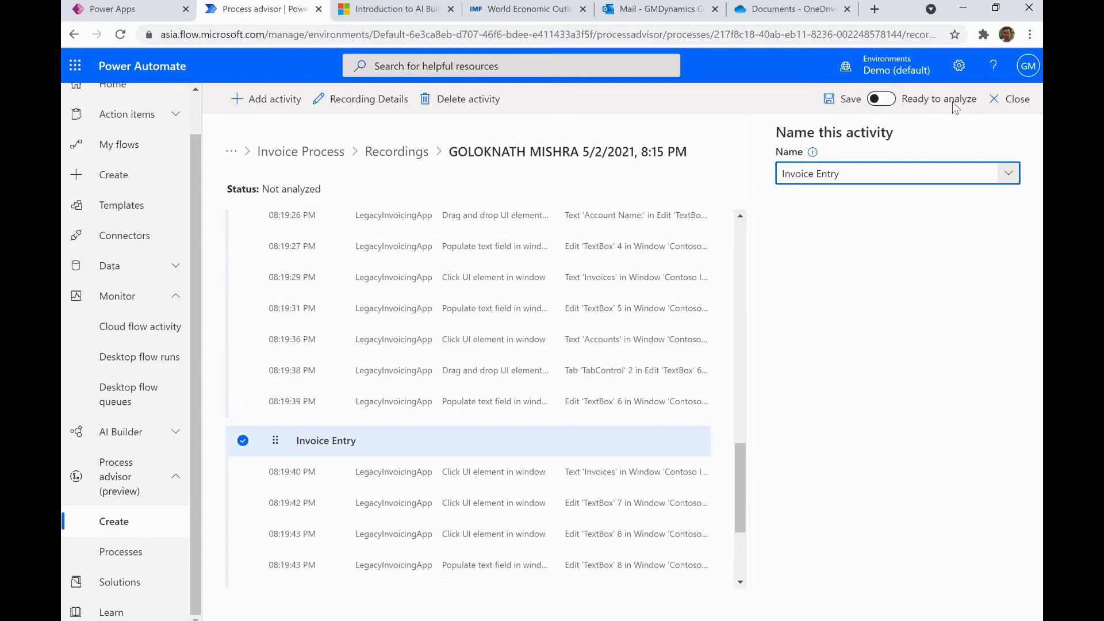
left_click(843, 101)
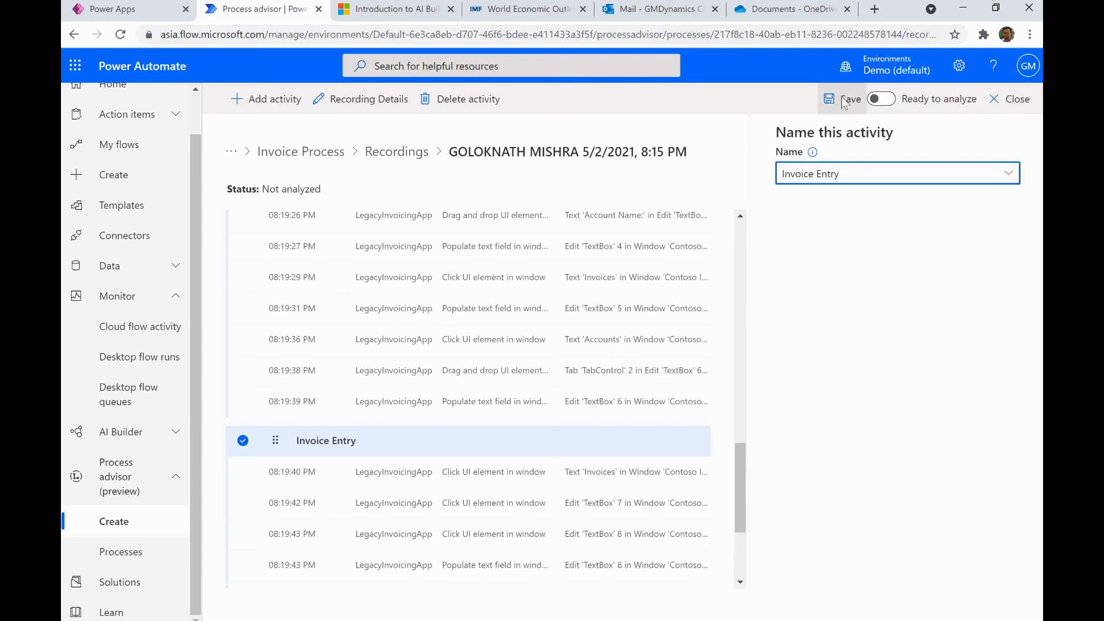
left_click(881, 100)
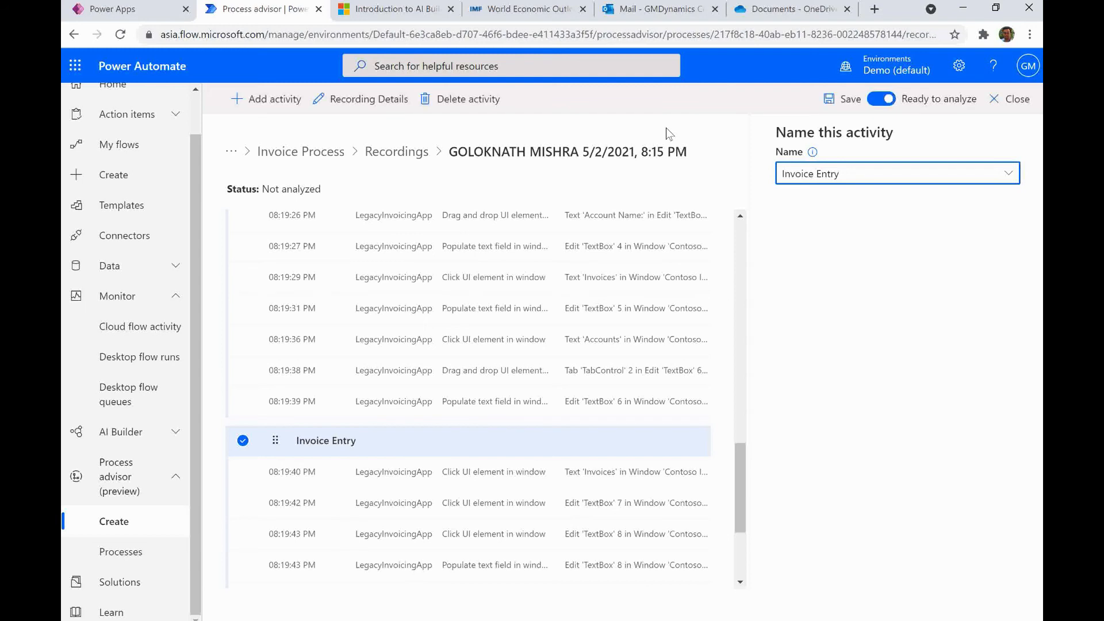
- Close the recording, reopen it to review its grouped activities, and check its status on the Invoice Process details page
left_click(1015, 106)
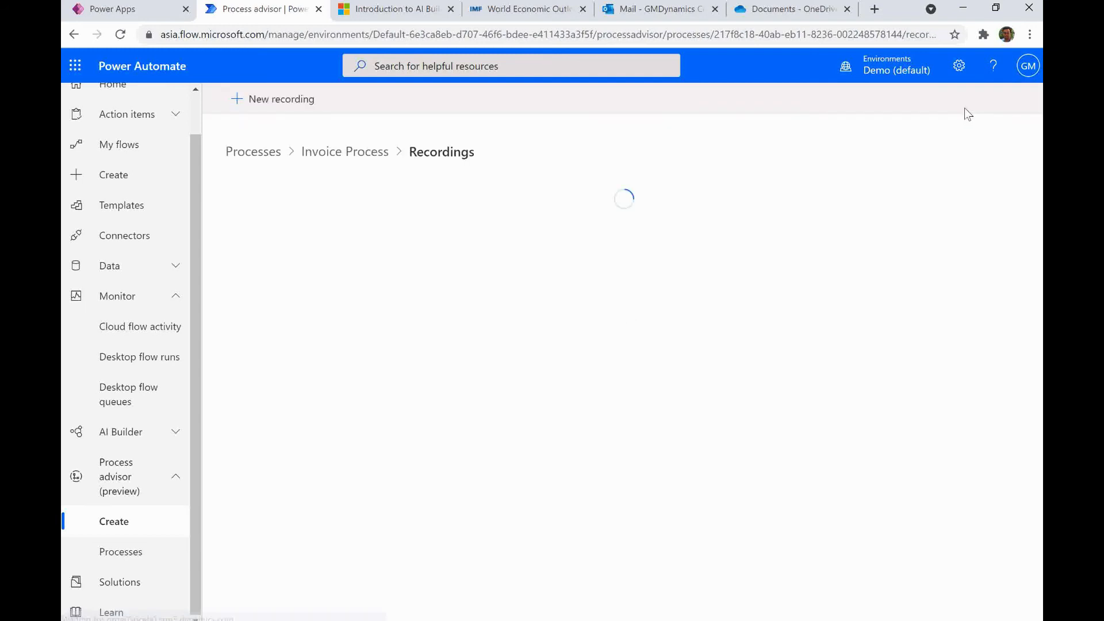
left_click(364, 246)
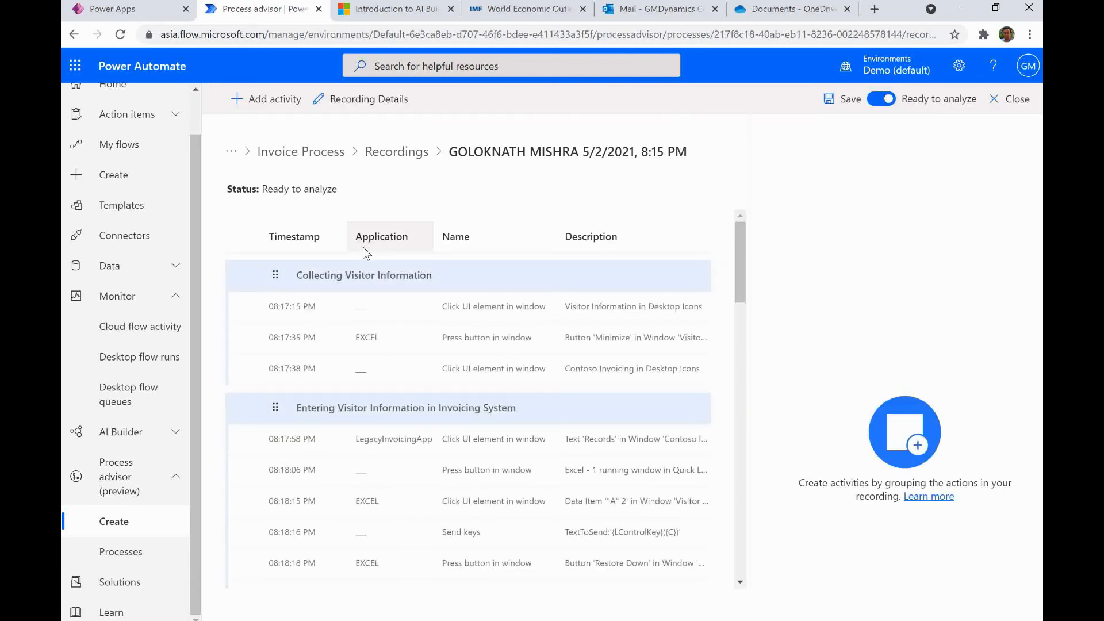
left_click(315, 152)
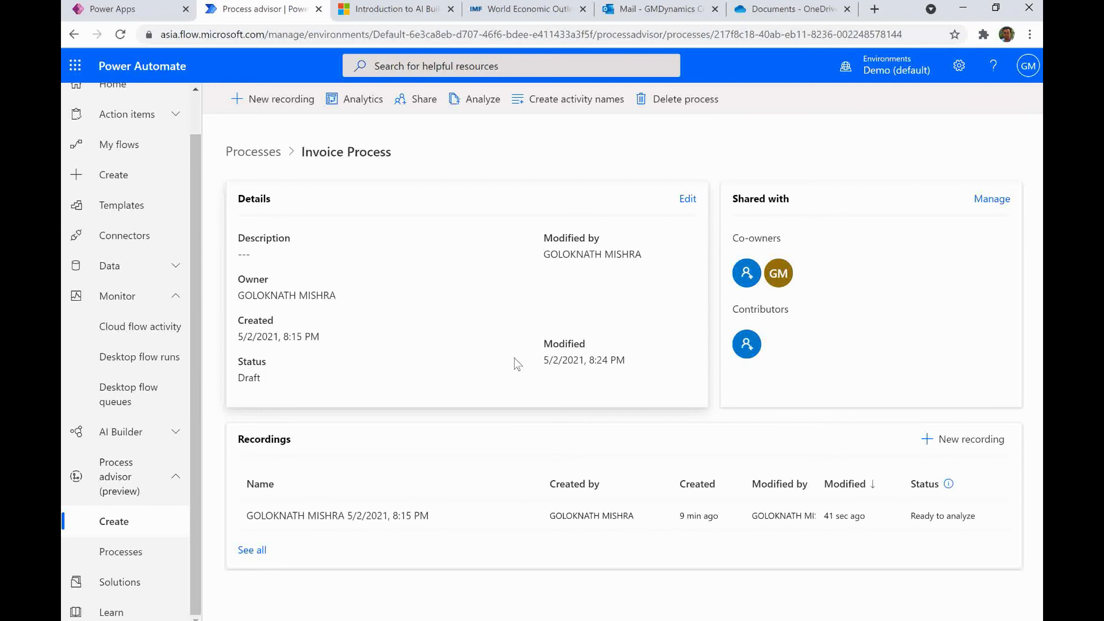
left_click_drag(920, 515, 975, 515)
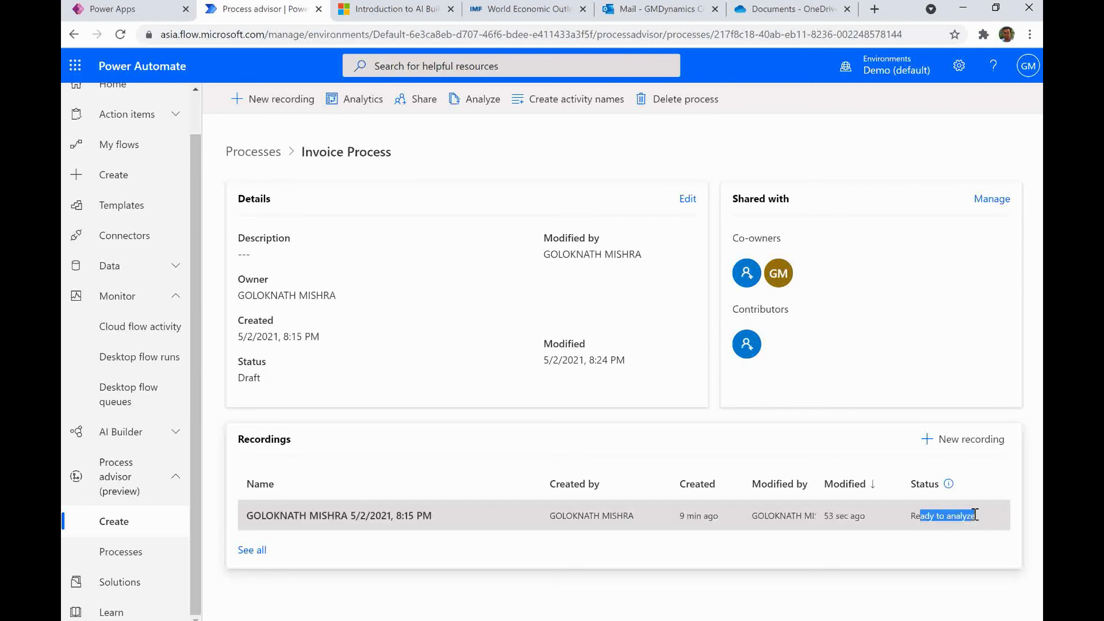
- Analyze the Invoice Process using its ready recording, and open the process analytics to examine the process map and activity times
left_click(477, 101)
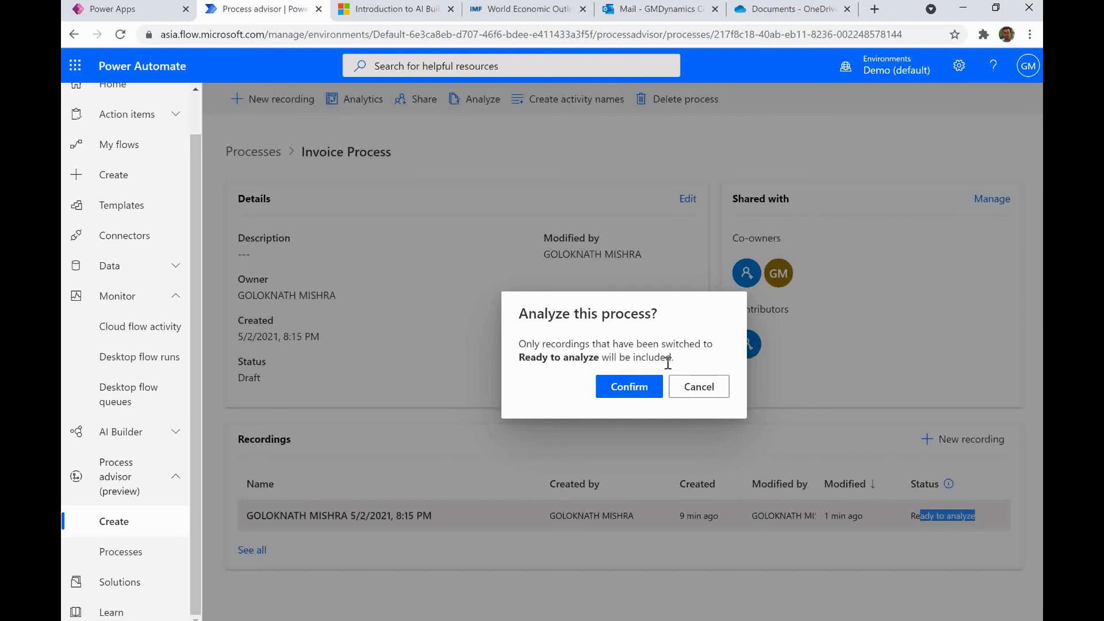
left_click(630, 387)
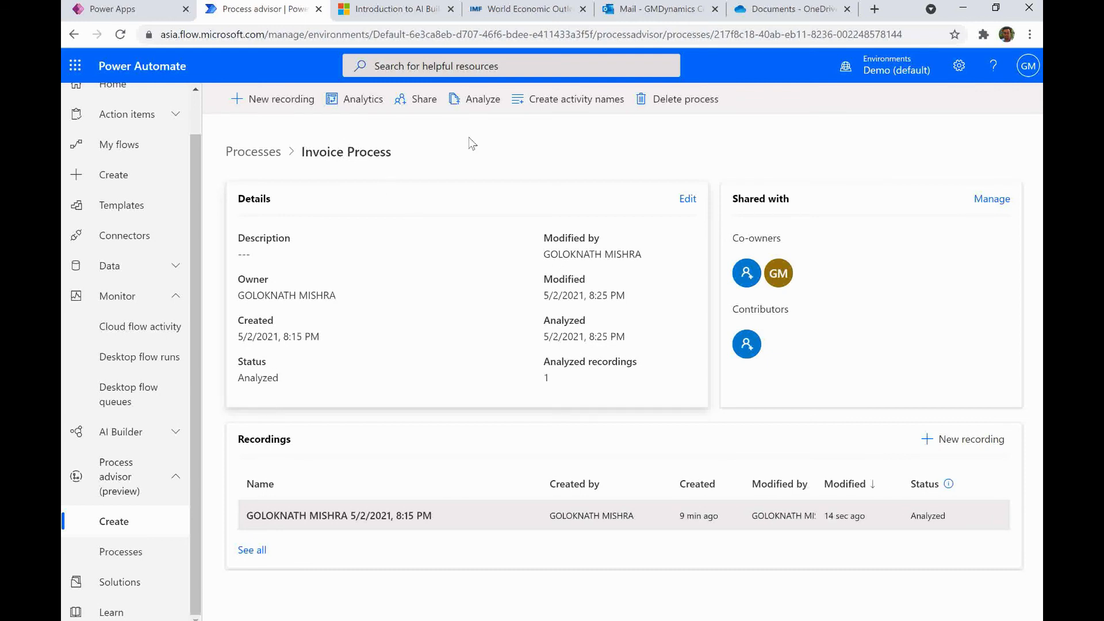
left_click(362, 100)
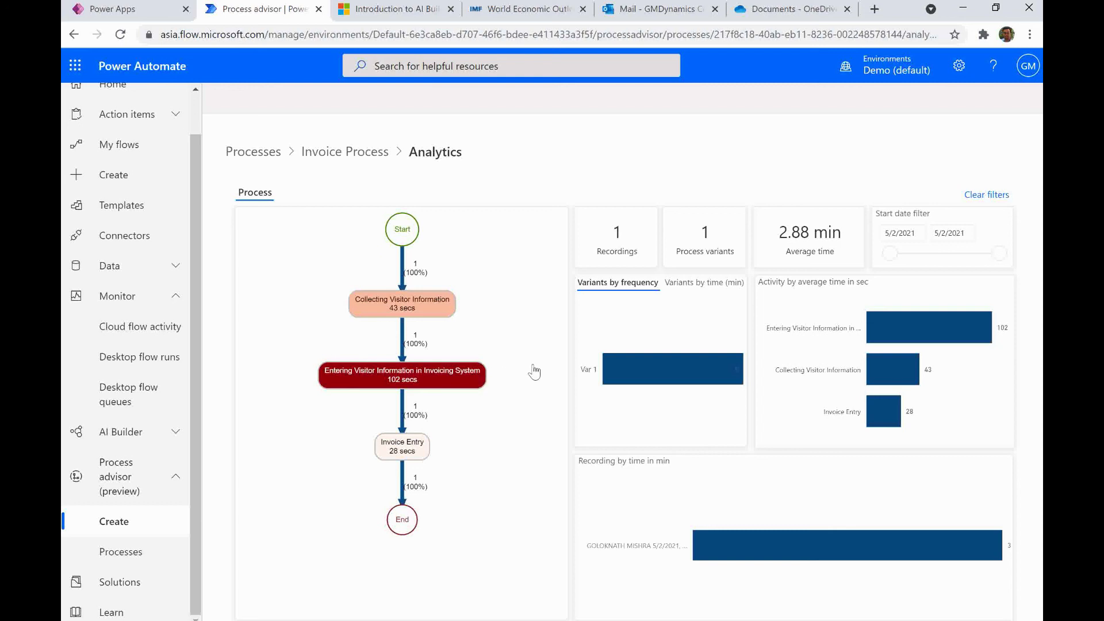
mouse_move(533, 401)
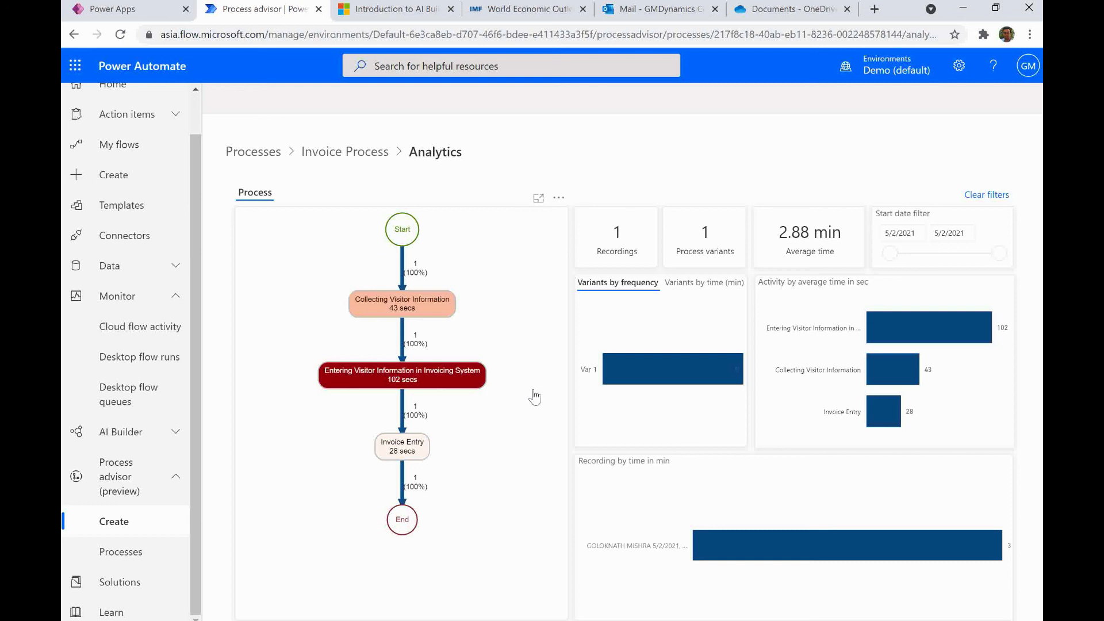